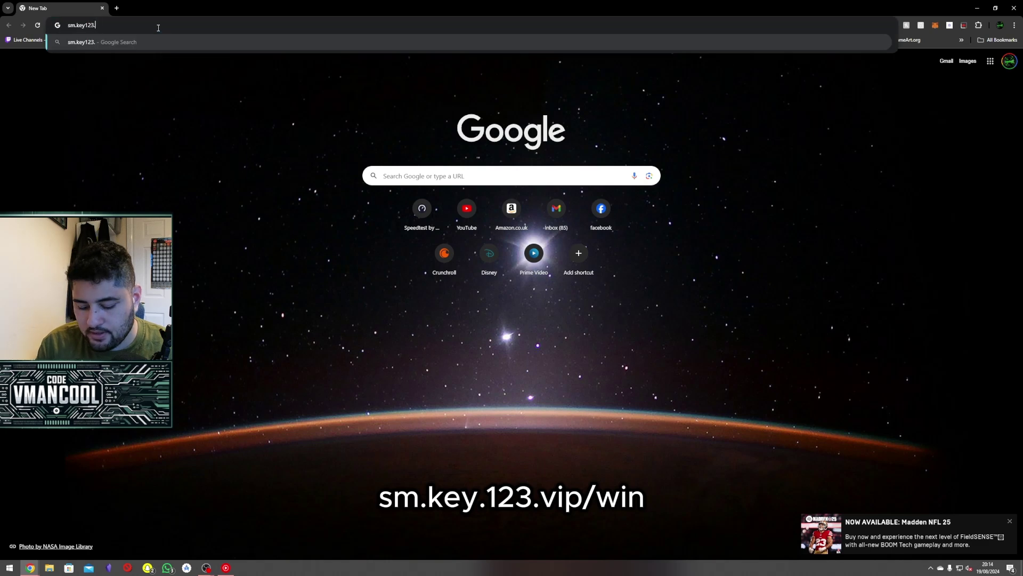
Load sm.key123.vip/win in Chrome to download the Control Deck installer for Windows.
type(".vip")
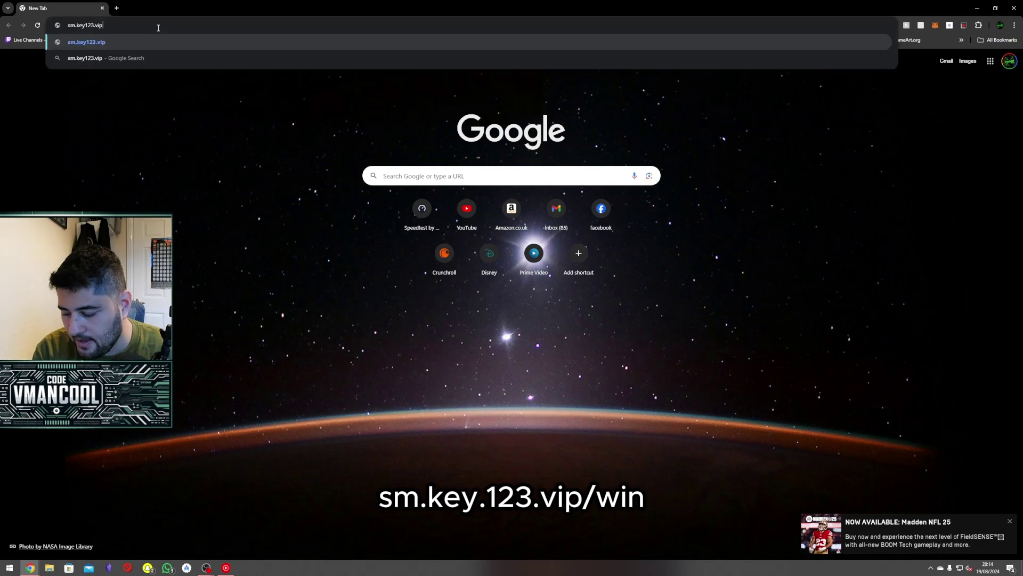
type("/win")
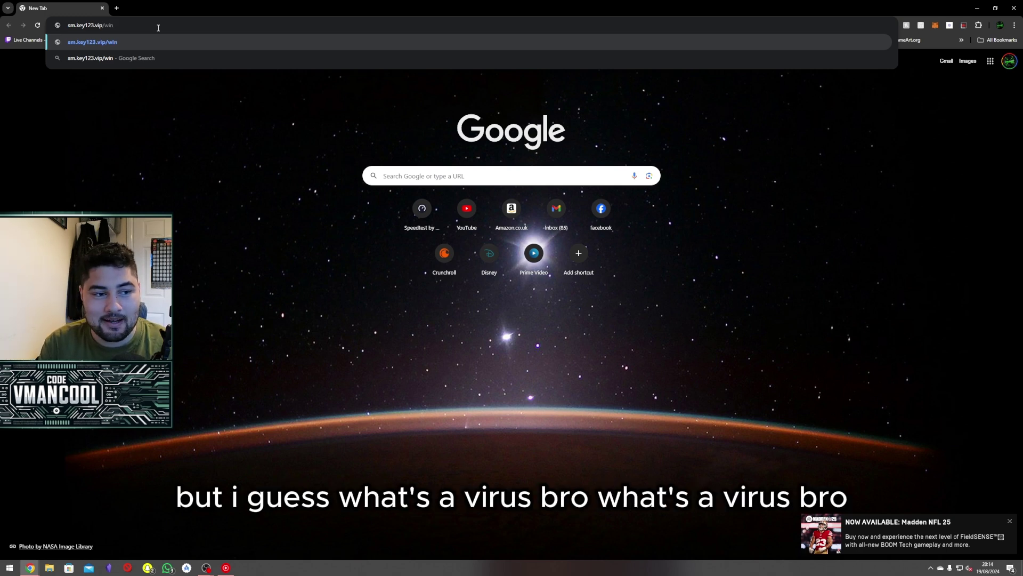
key("Return")
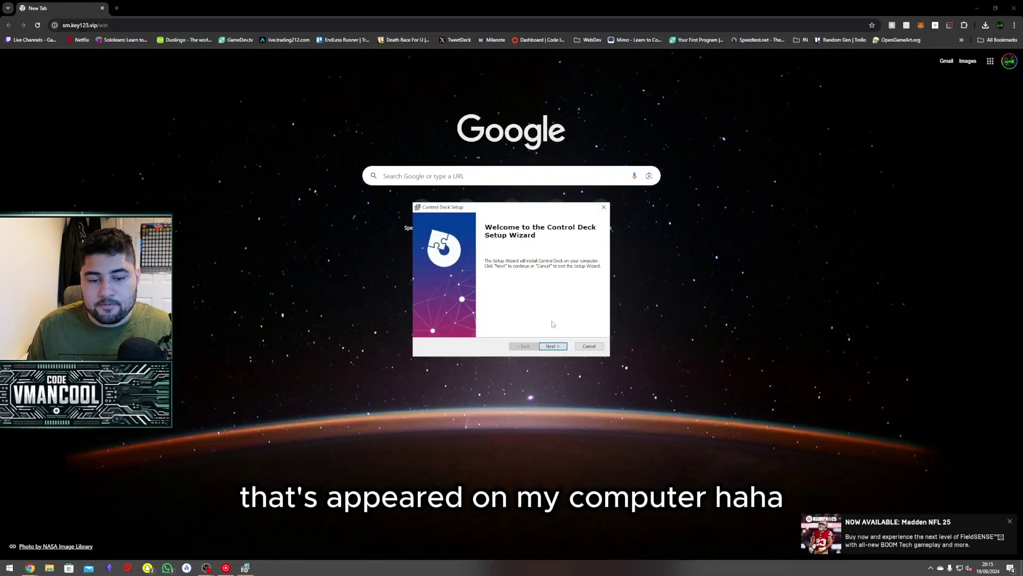
Start installing Control Deck to the default folder and quit Stream Deck from the system tray.
left_click(545, 348)
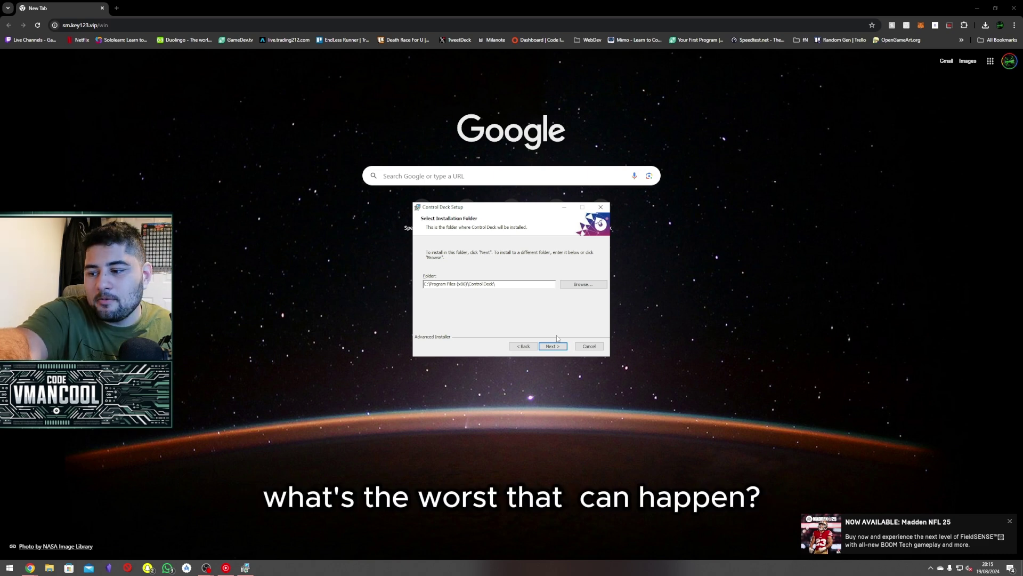
left_click(552, 347)
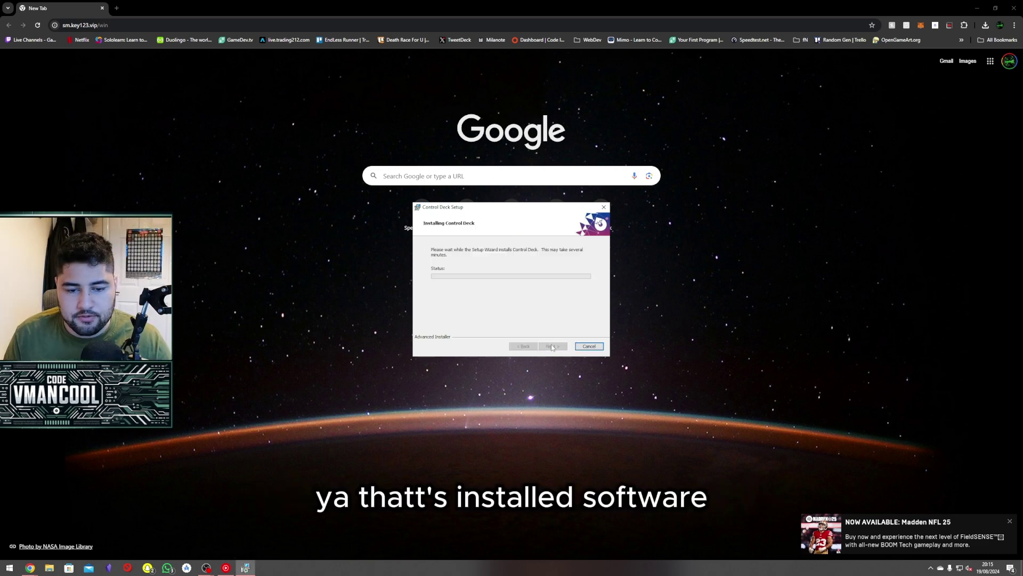
left_click(932, 568)
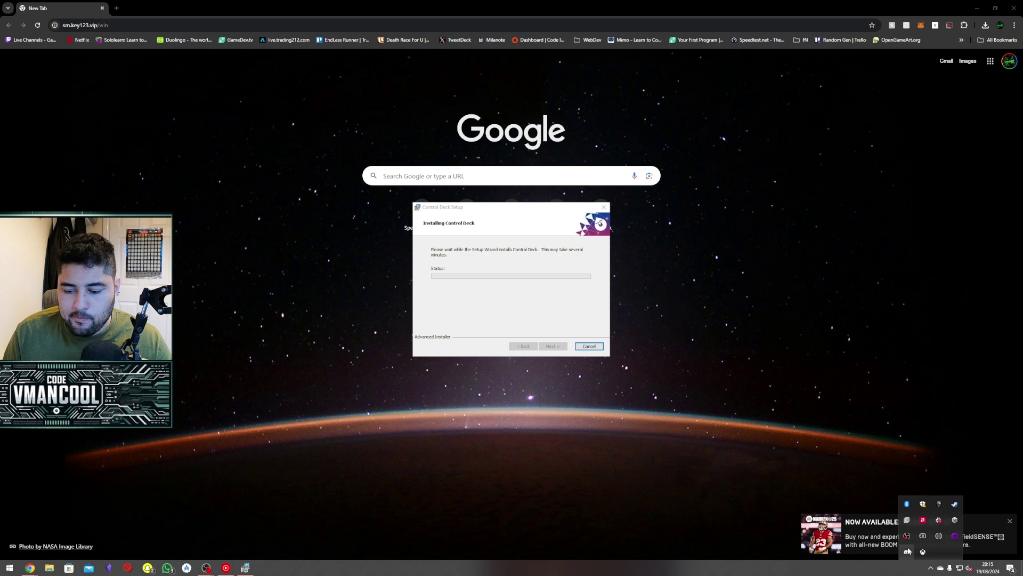
right_click(907, 538)
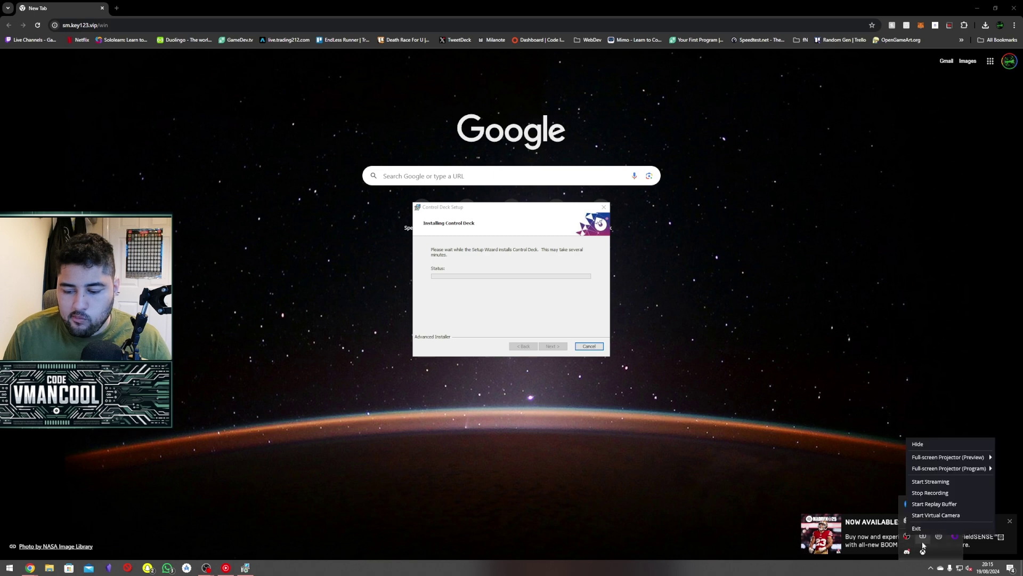
left_click(940, 544)
right_click(941, 543)
left_click(959, 541)
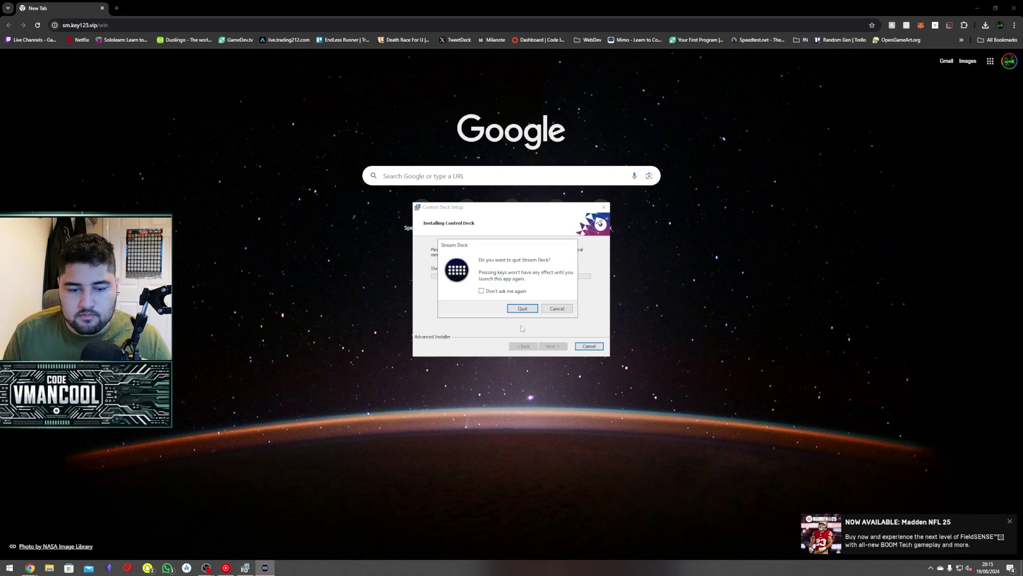
left_click(533, 311)
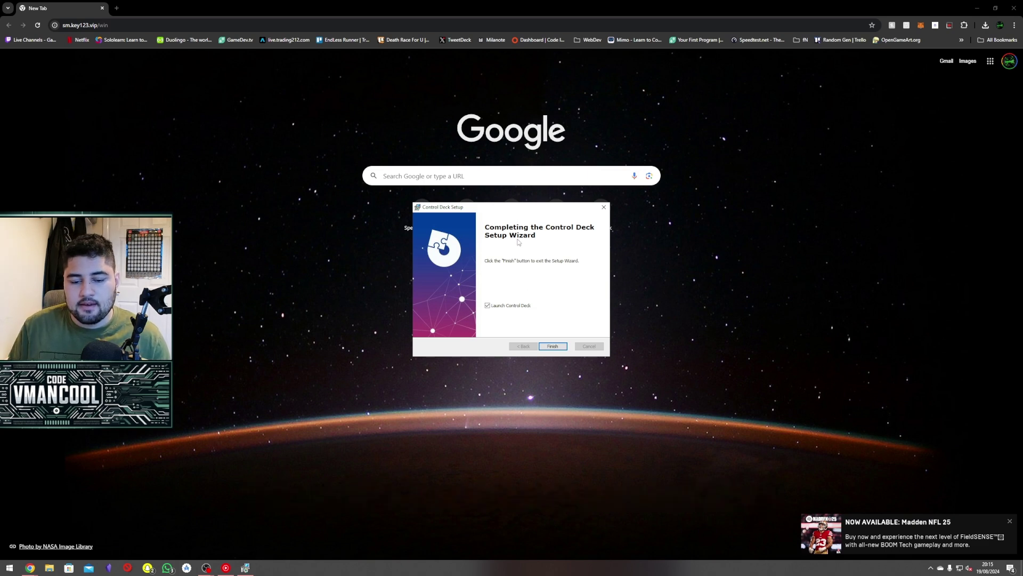
Finish setup and allow Control Deck through the firewall on private and public networks.
left_click(557, 345)
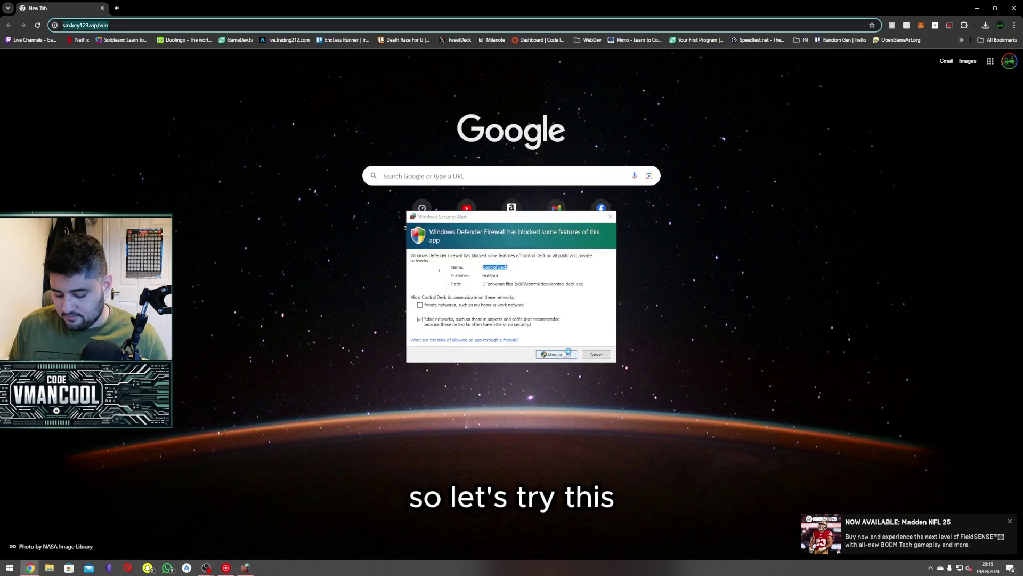
left_click(510, 309)
left_click(558, 355)
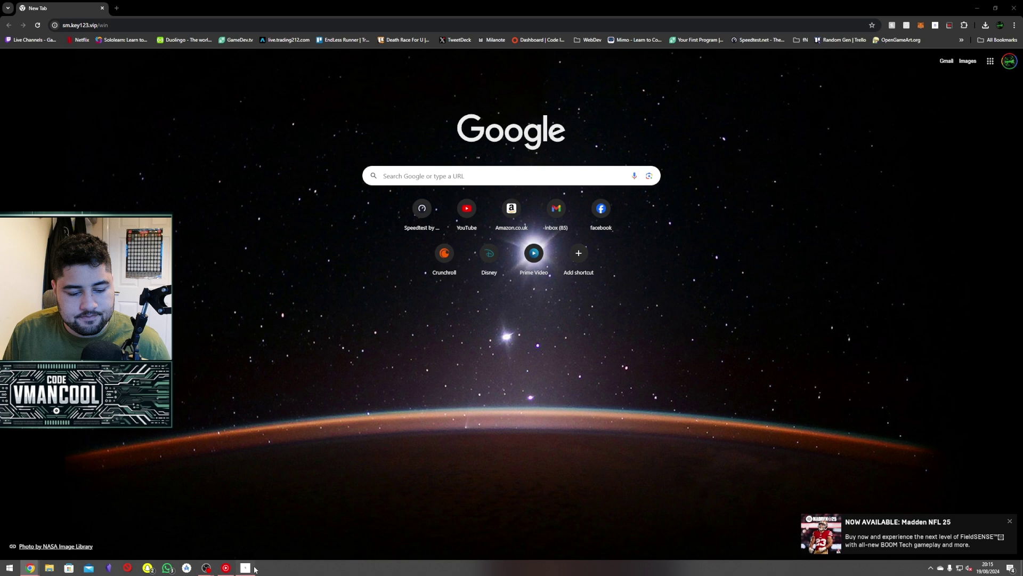
Drag the OBS Studio Scene action from the action list onto the grid's first key.
left_click(421, 177)
left_click(468, 181)
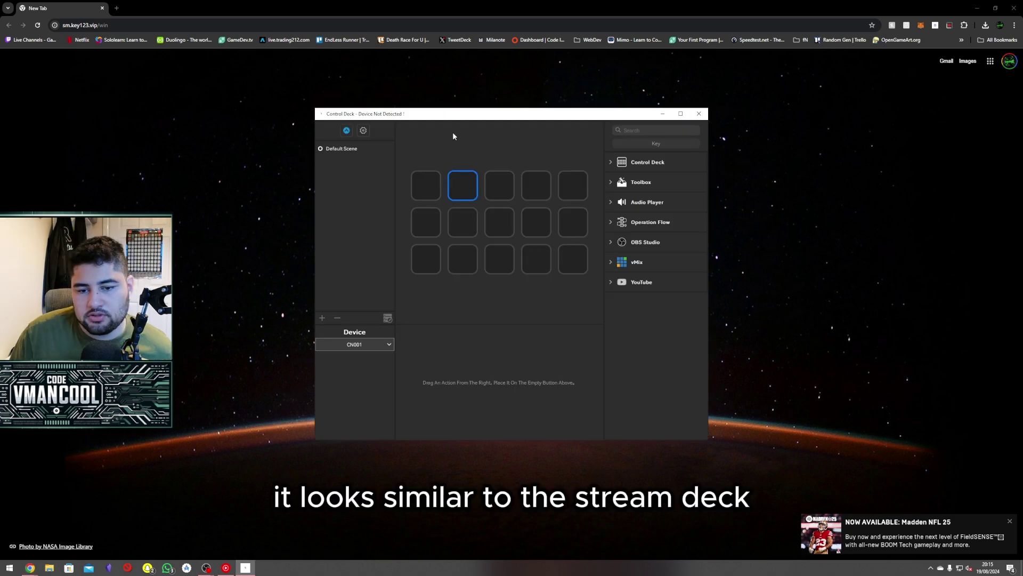
left_click(611, 162)
left_click(612, 214)
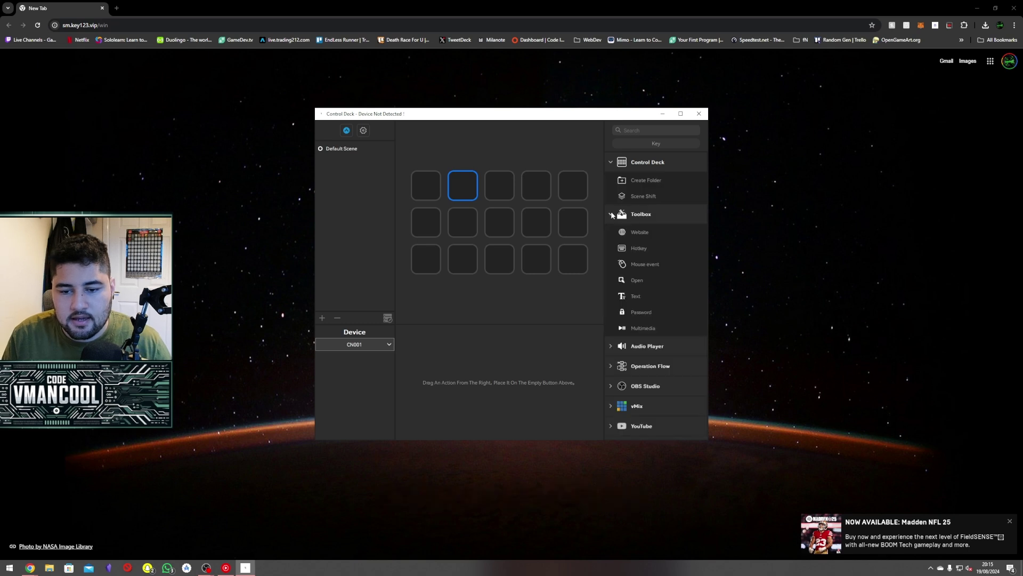
left_click(611, 348)
scroll(610, 368, "down", 1)
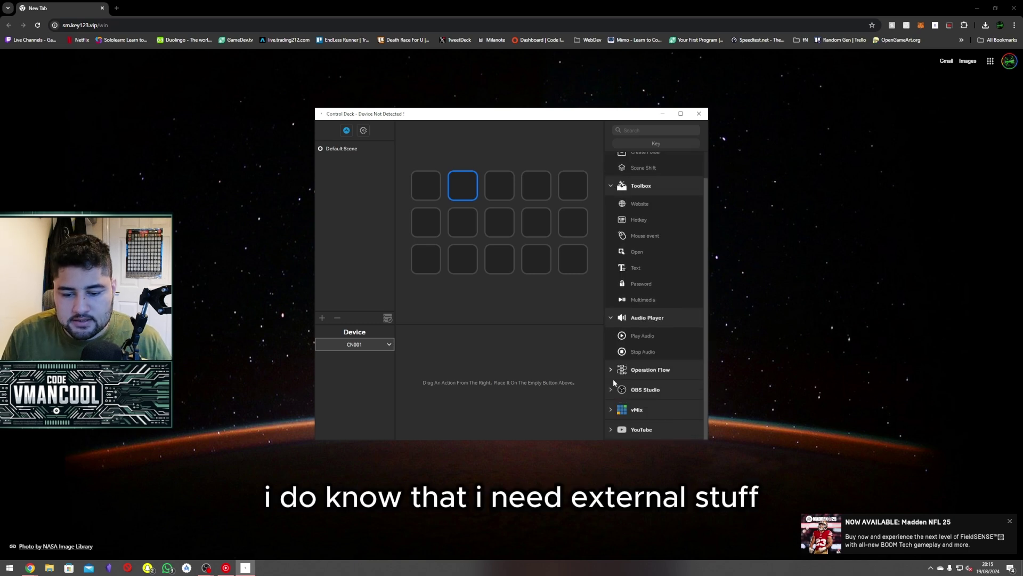
left_click(613, 389)
scroll(642, 343, "down", 3)
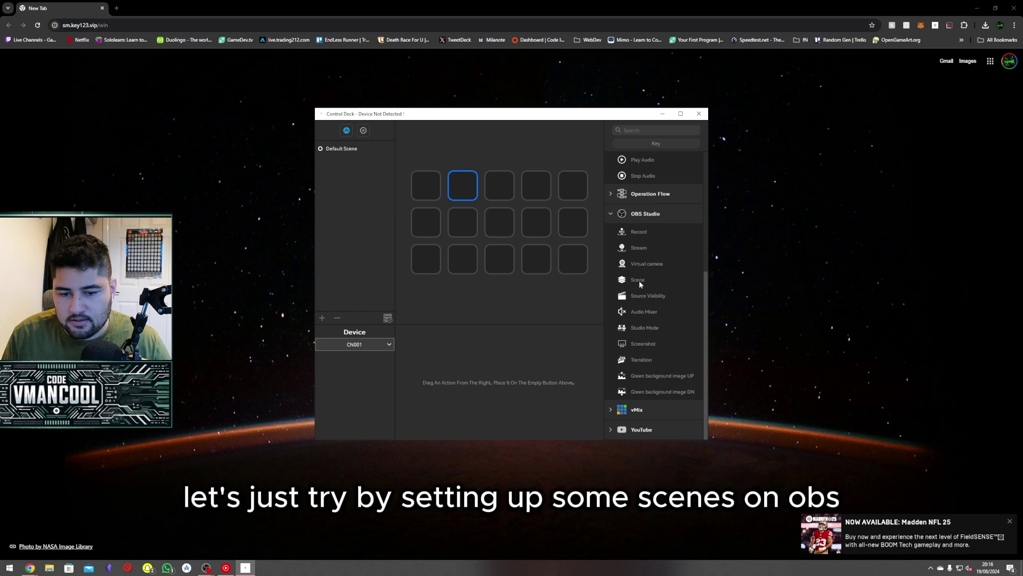
left_click_drag(638, 280, 426, 185)
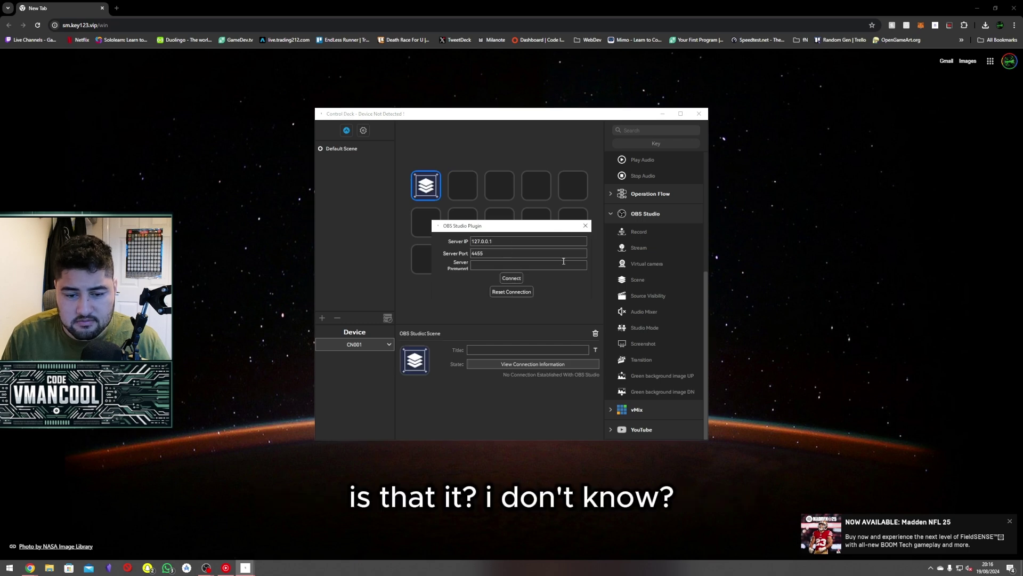
left_click(189, 25)
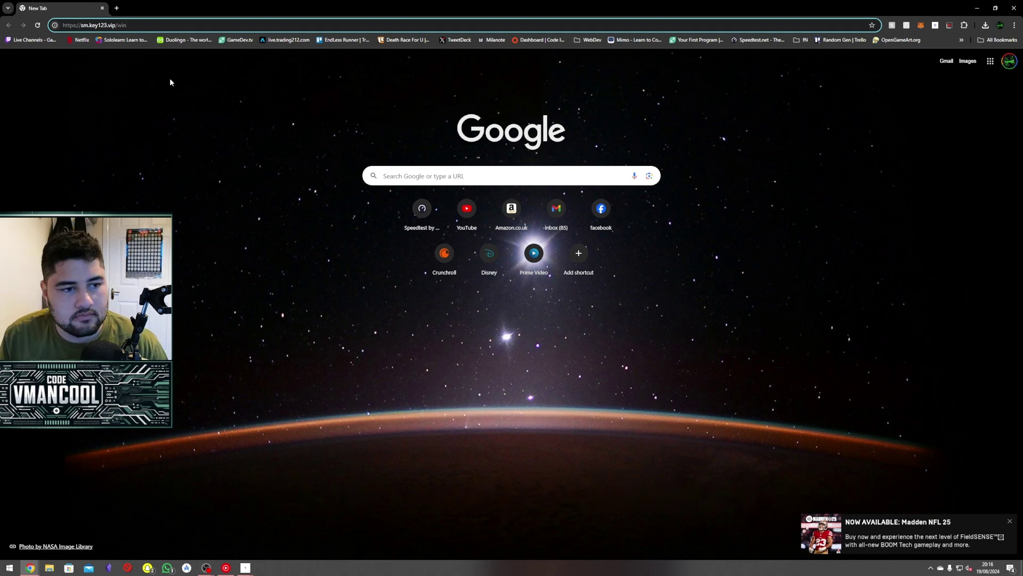
Search Google for 'soomfon obs setup'.
key("ctrl+a")
type("do")
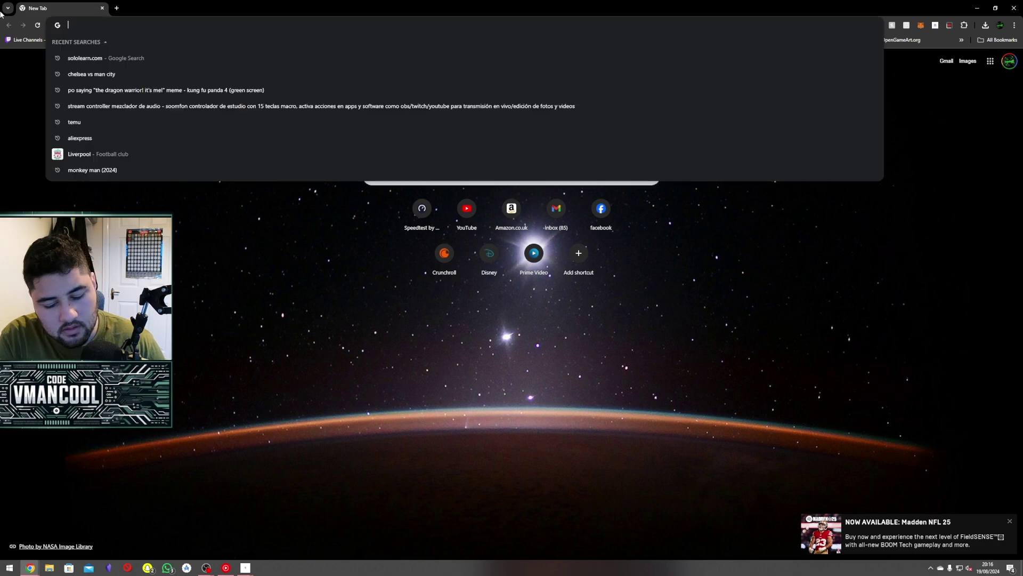
key("BackSpace")
key("BackSpace")
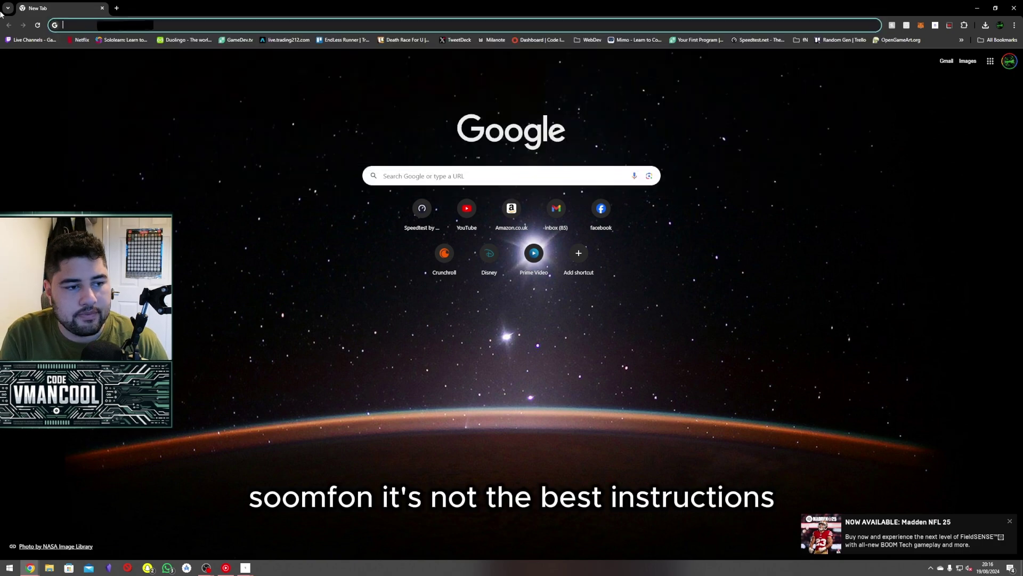
type("soomfon")
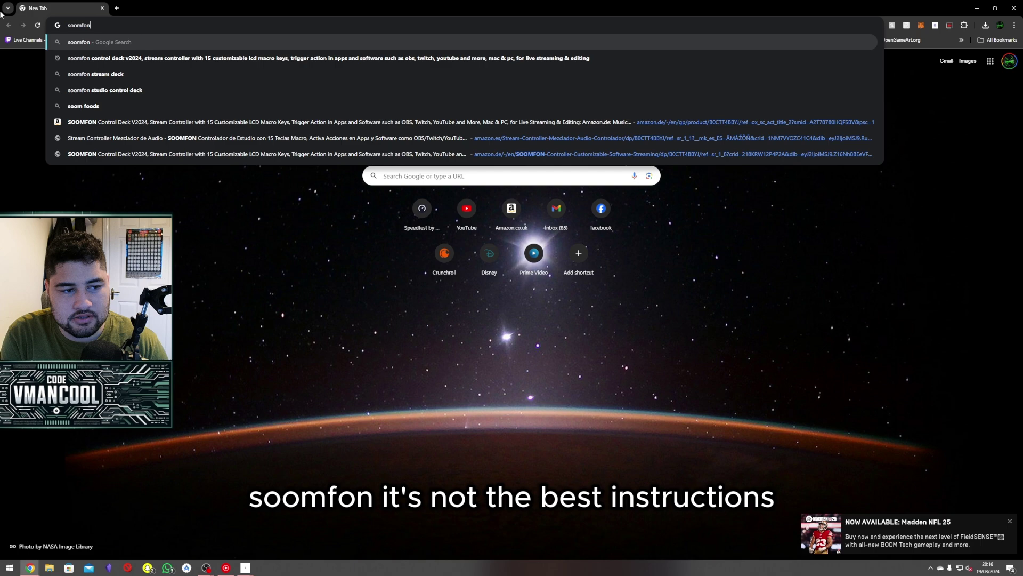
type(" ob")
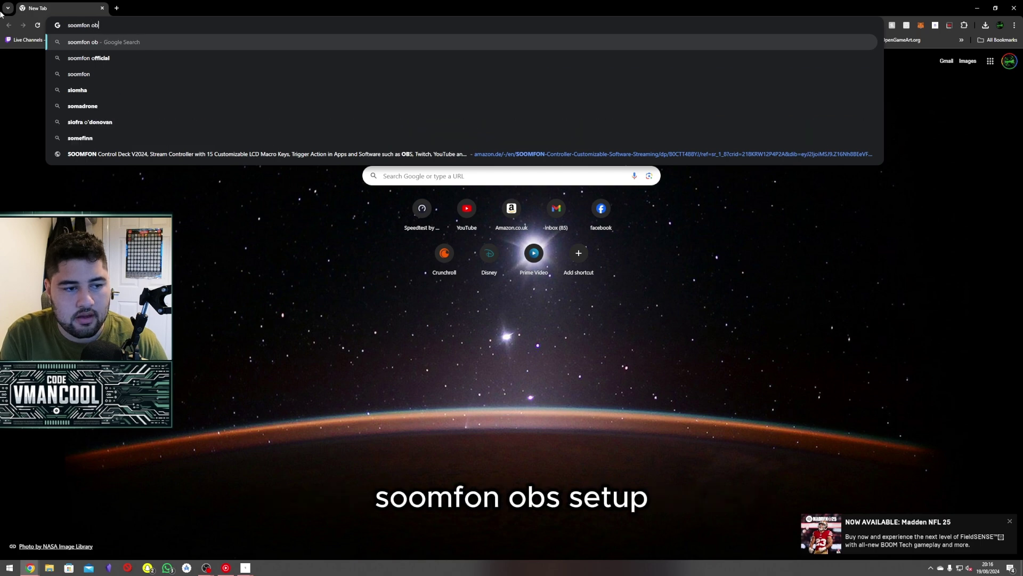
type("s se")
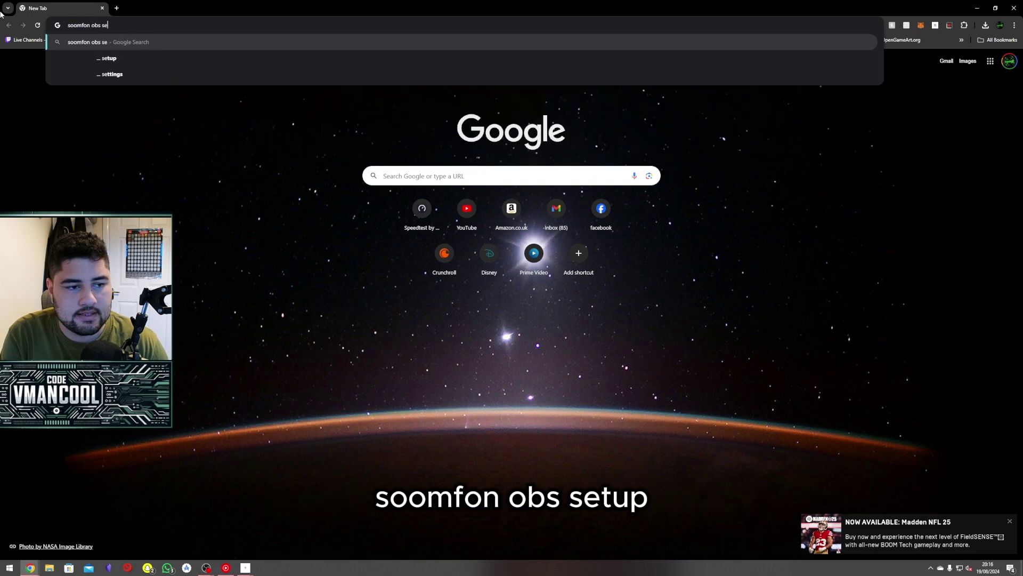
type("tup")
key("Return")
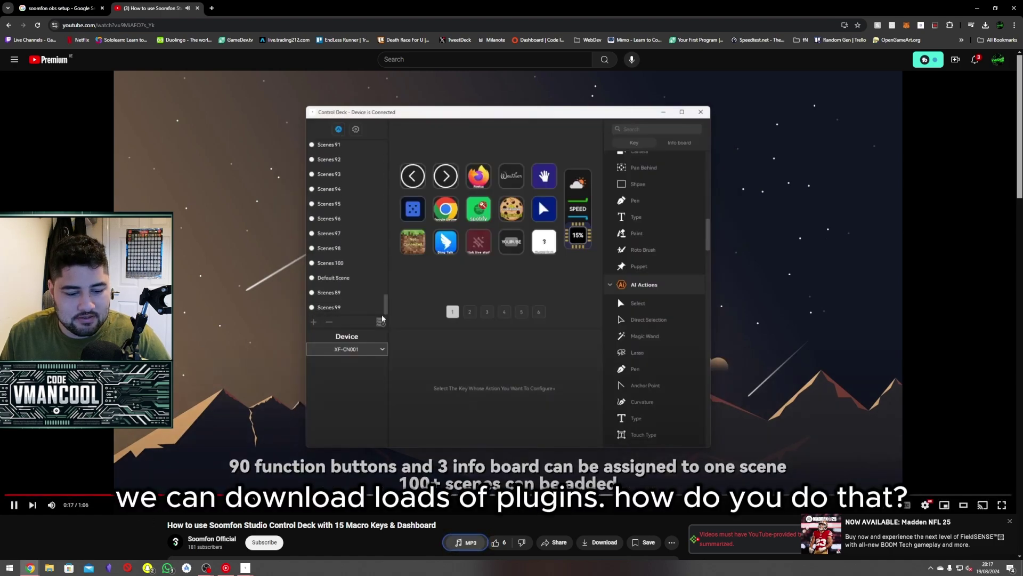
Skip ahead in the YouTube tutorial to the Control Deck part and pause it.
left_click(220, 495)
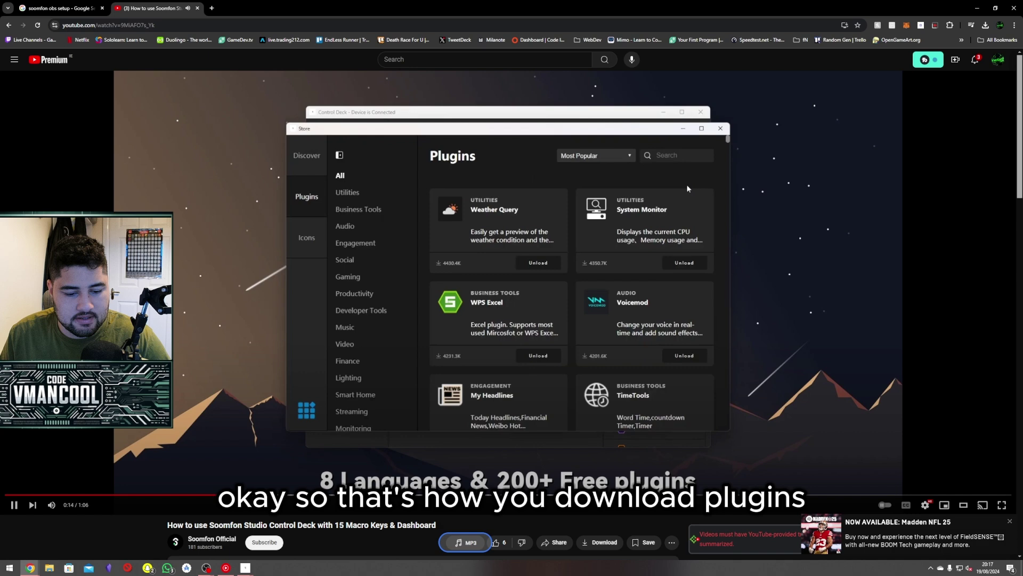
left_click(319, 495)
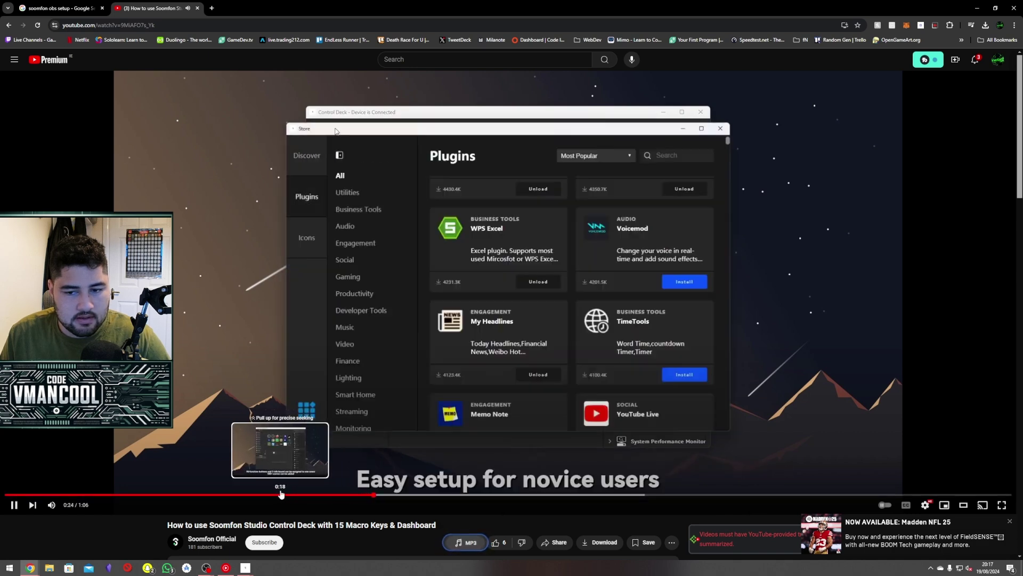
left_click(501, 495)
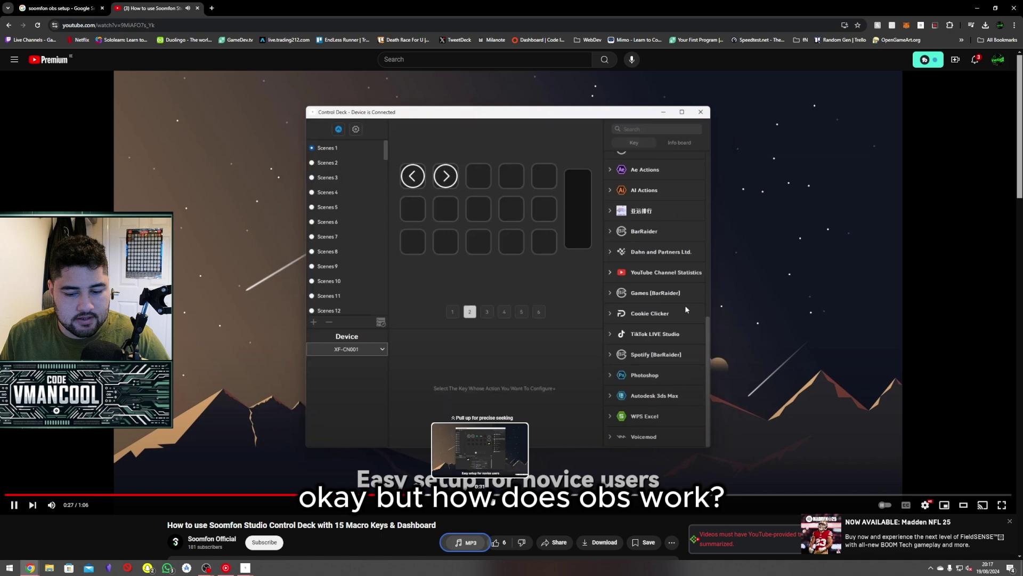
key("space")
Search the plugin store for 'obs' and install the OBS Tools plugin.
left_click(977, 7)
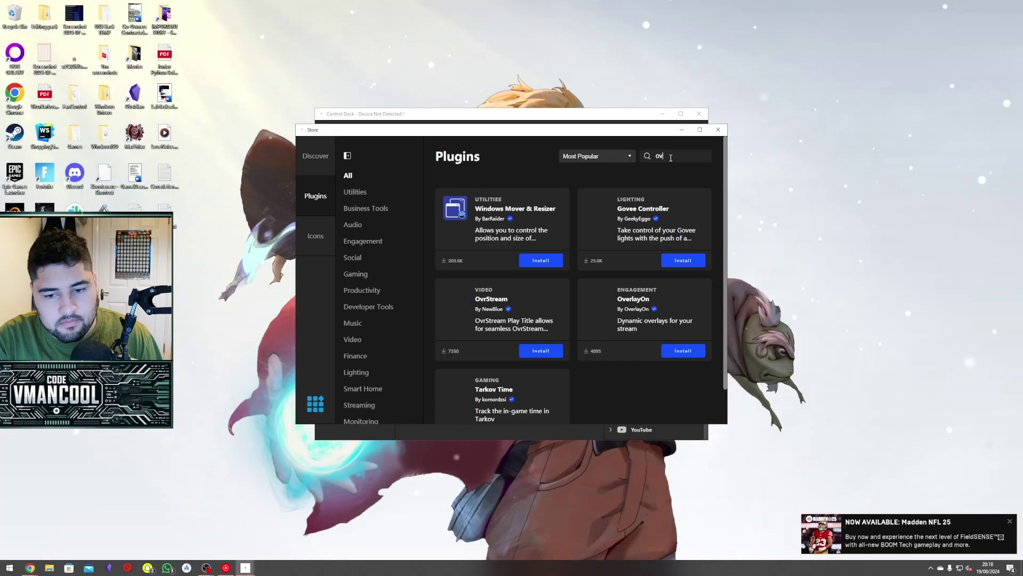
type("obs")
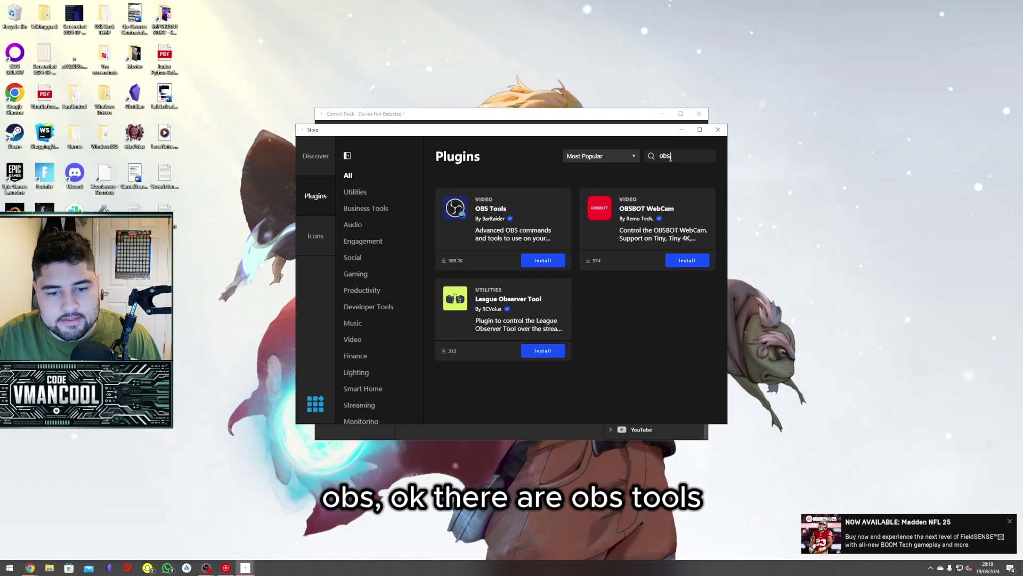
left_click(533, 262)
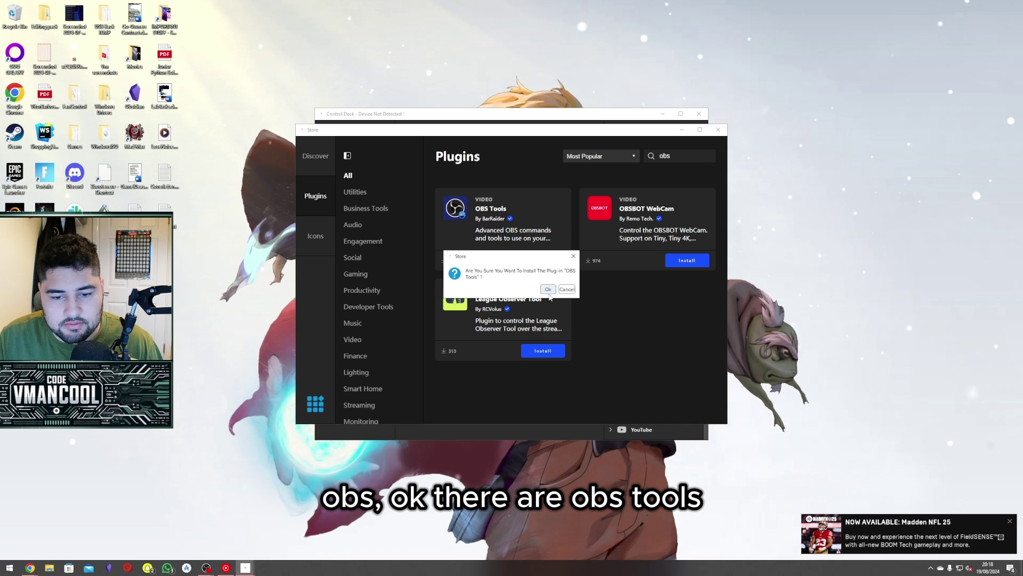
key("Return")
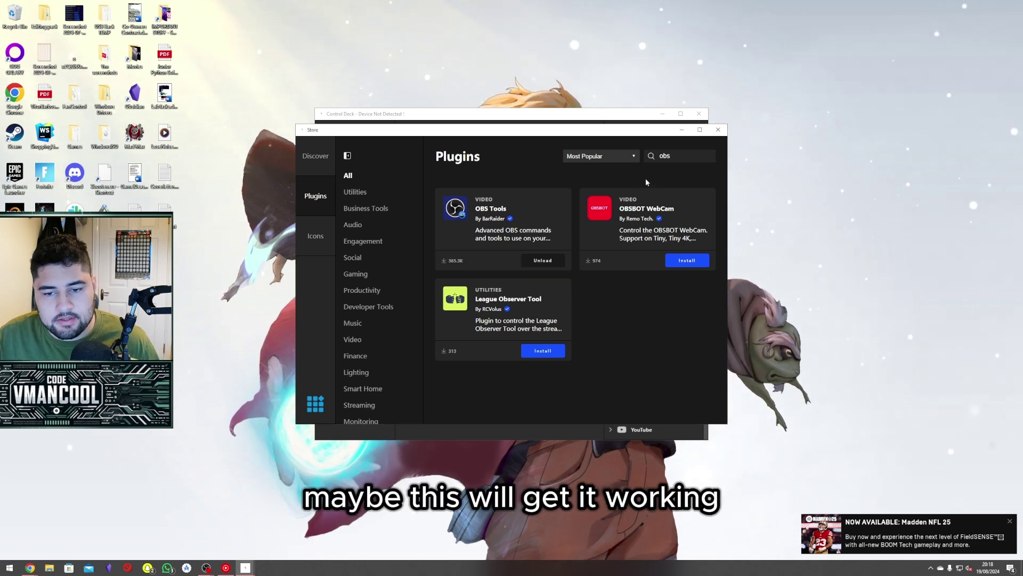
Install the YouTube Live plugin and dismiss the Node.js firewall alert.
type("tw")
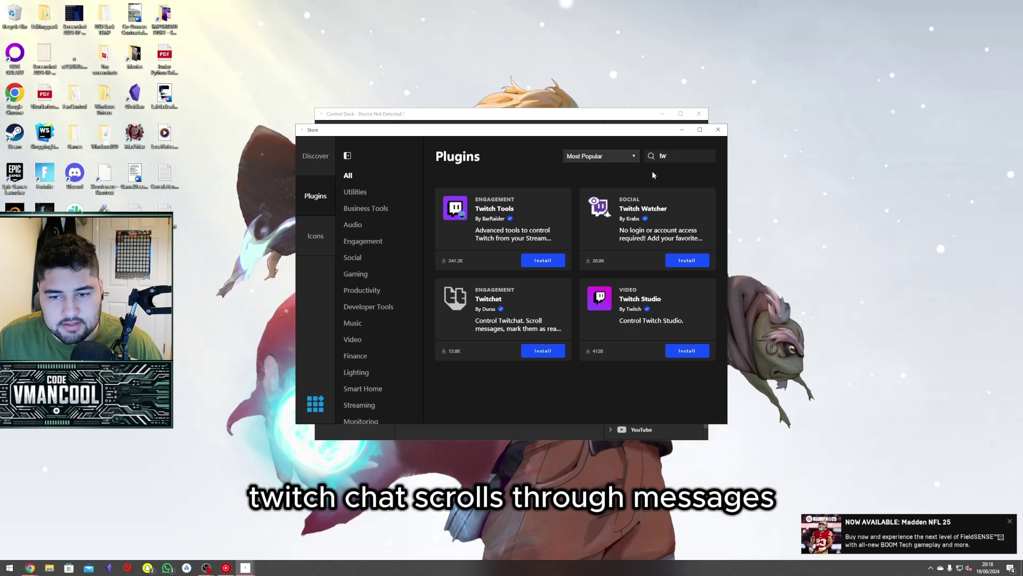
key("ctrl+a")
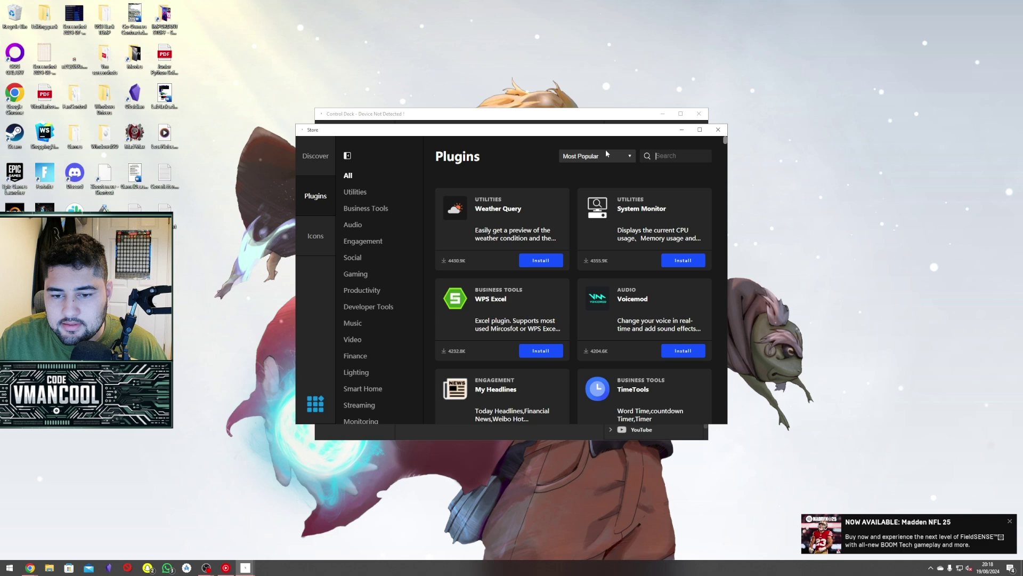
scroll(676, 235, "down", 5)
left_click(668, 292)
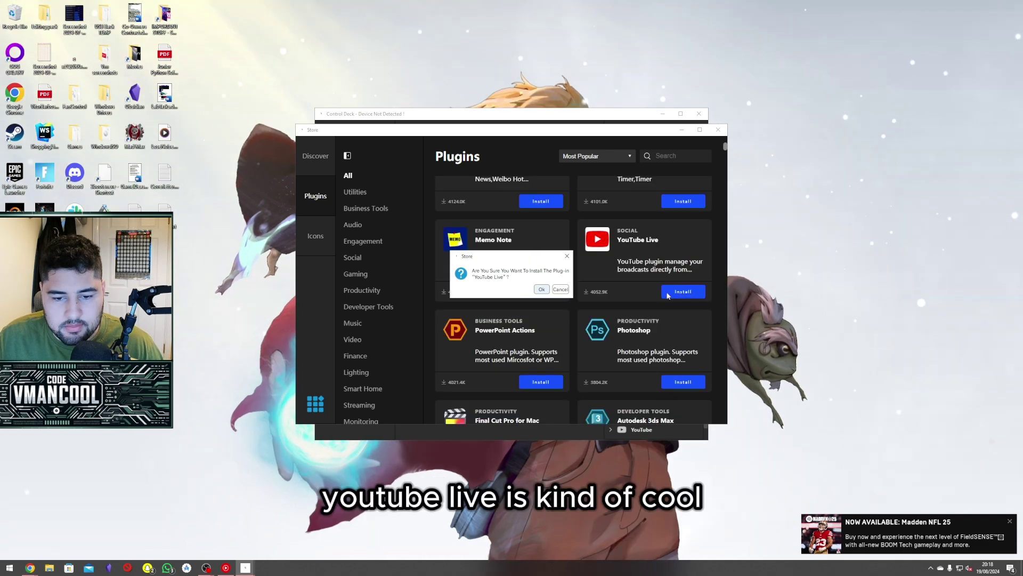
left_click(541, 289)
scroll(616, 300, "down", 3)
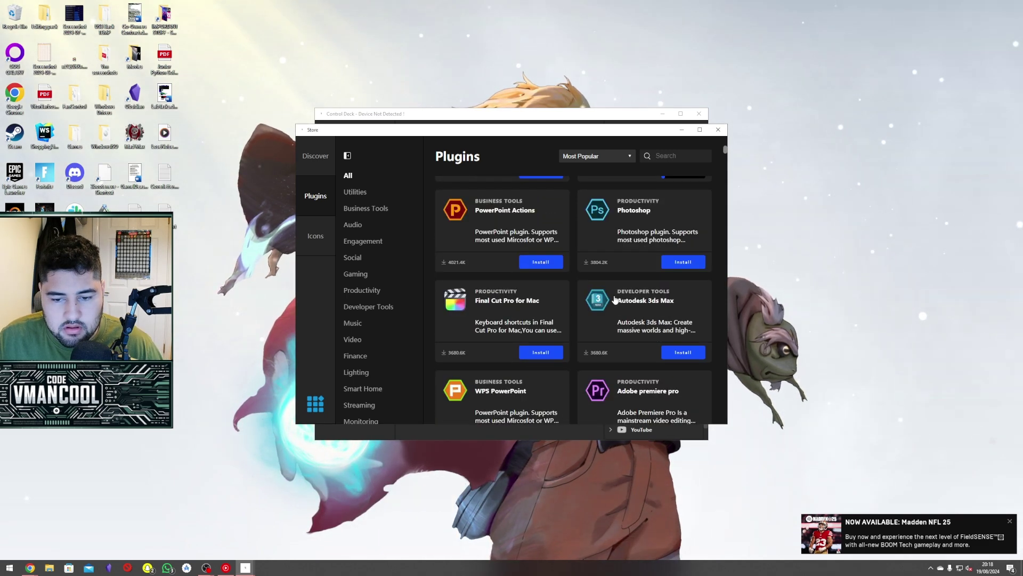
scroll(614, 284, "down", 5)
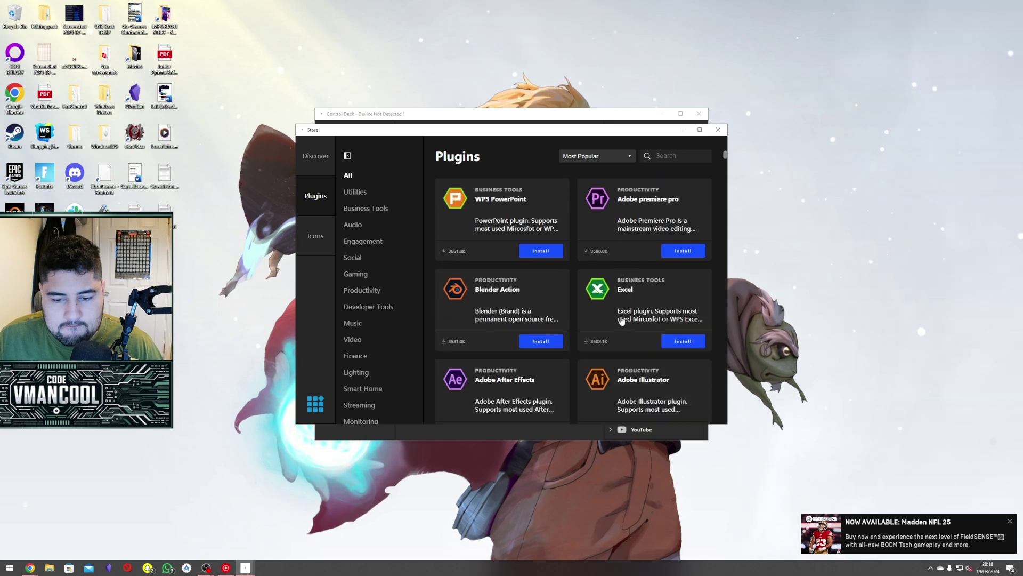
left_click(589, 353)
scroll(652, 309, "down", 5)
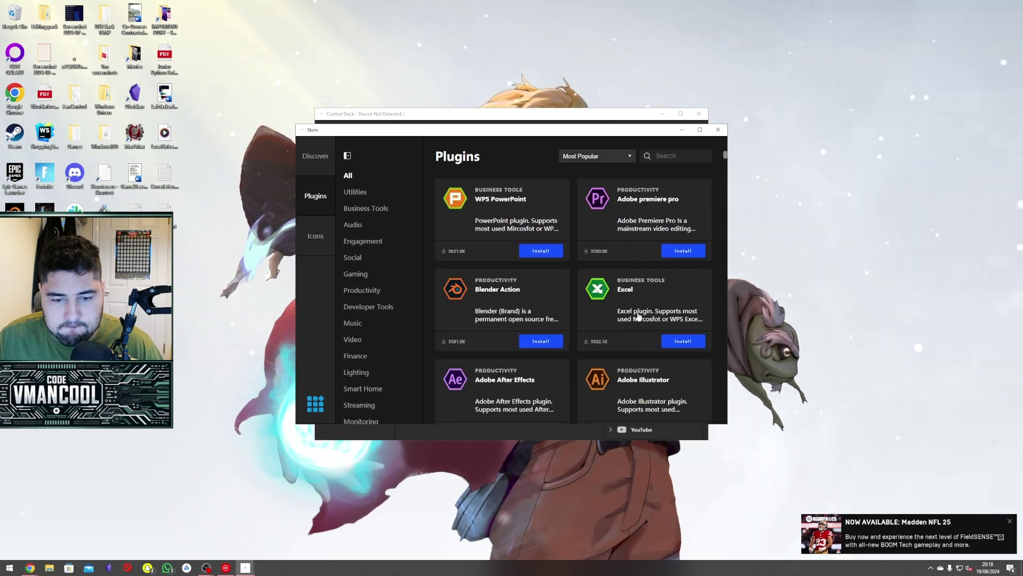
scroll(624, 313, "down", 10)
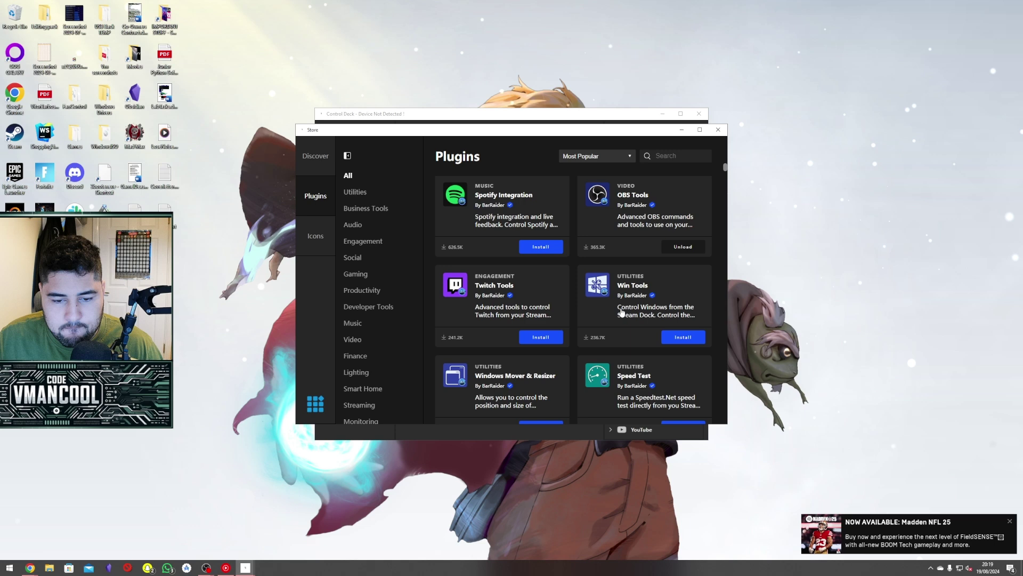
scroll(620, 303, "down", 3)
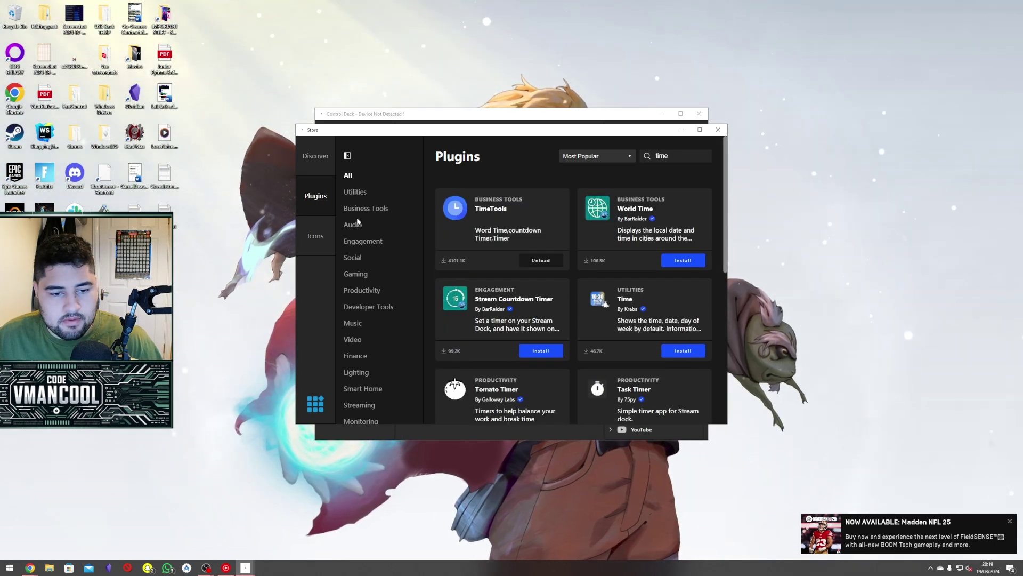
Open the OMNI STREAM icon pack under Icons, then dismiss its install prompt.
left_click(325, 234)
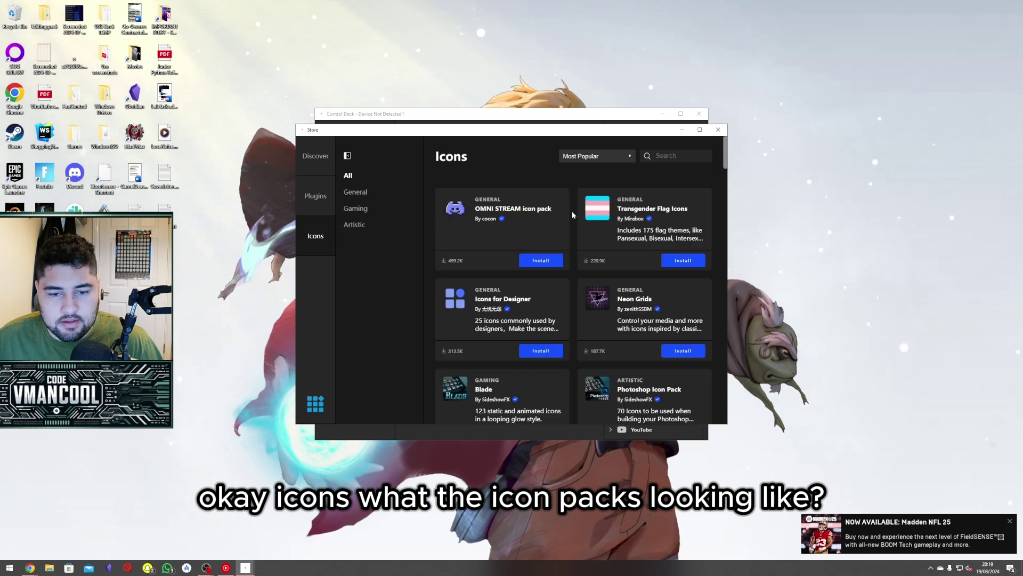
left_click(551, 251)
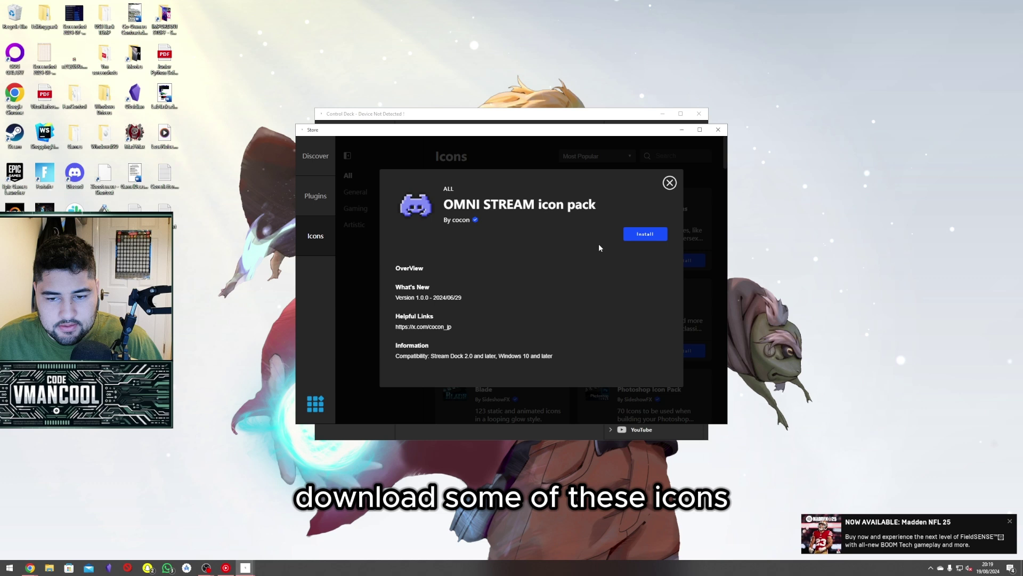
left_click(645, 234)
left_click(548, 290)
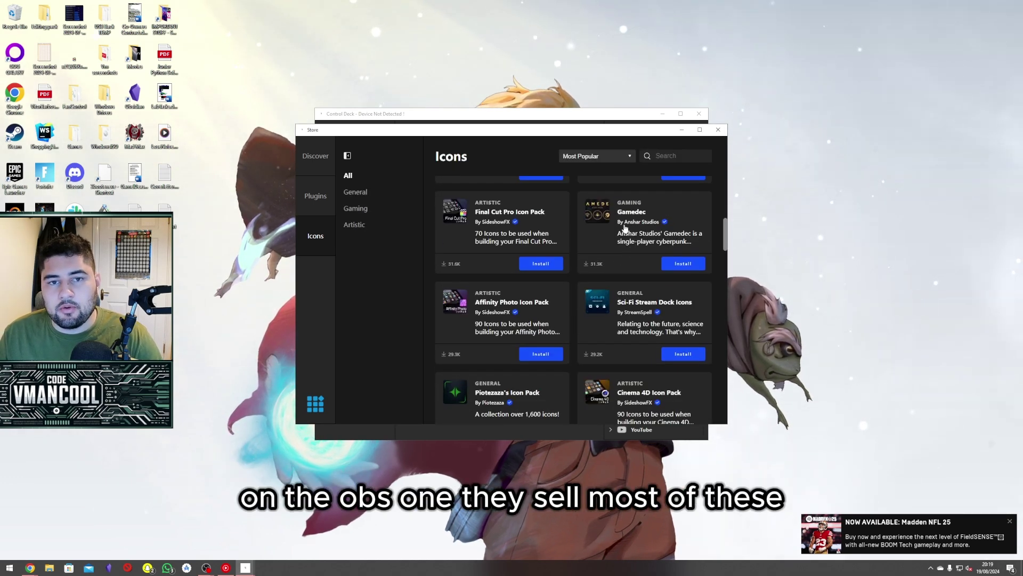
Browse the icon list, view the Discover page, and close the Store window.
scroll(611, 278, "down", 1)
scroll(612, 278, "down", 10)
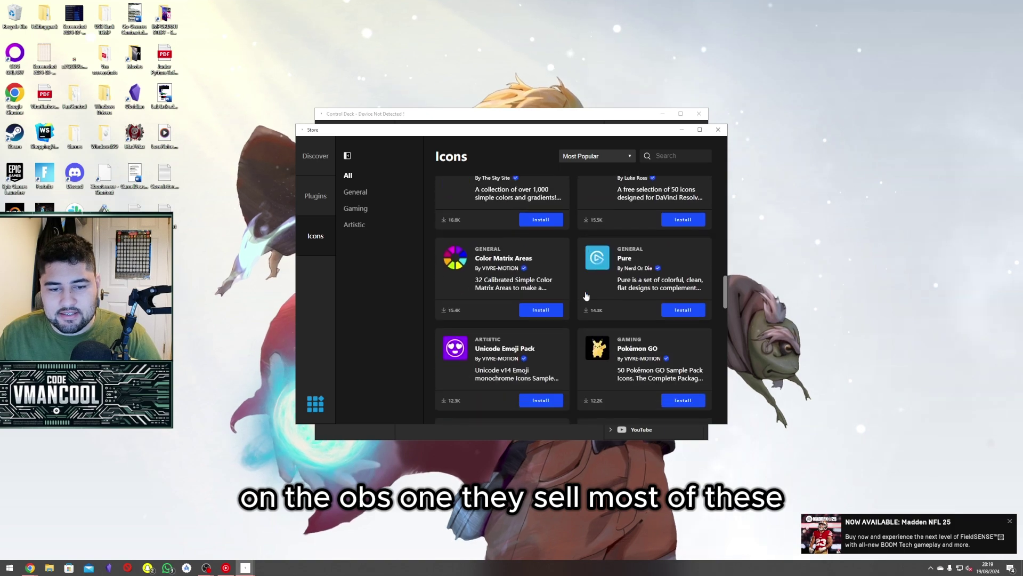
scroll(556, 276, "down", 5)
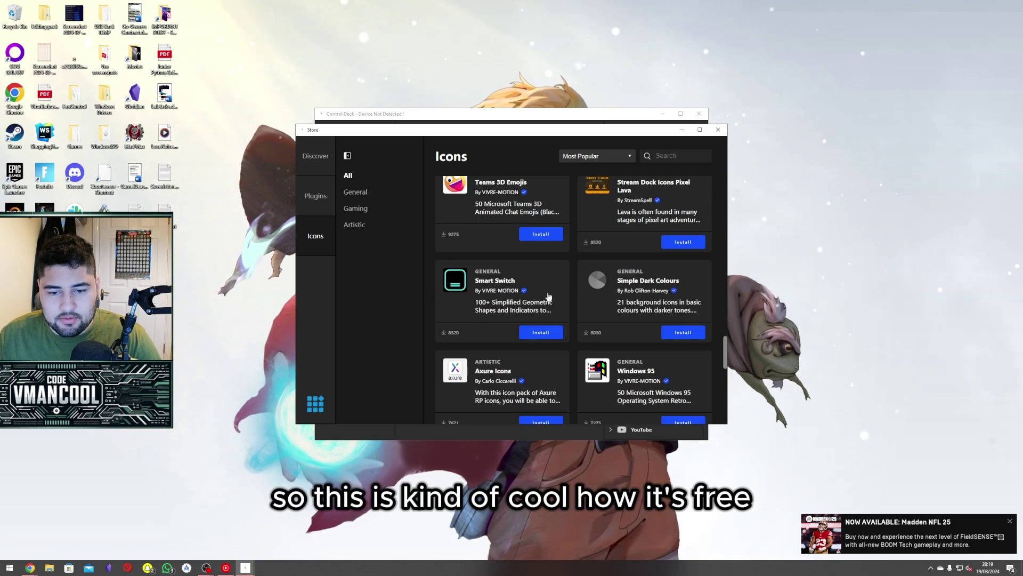
left_click(315, 195)
left_click(315, 155)
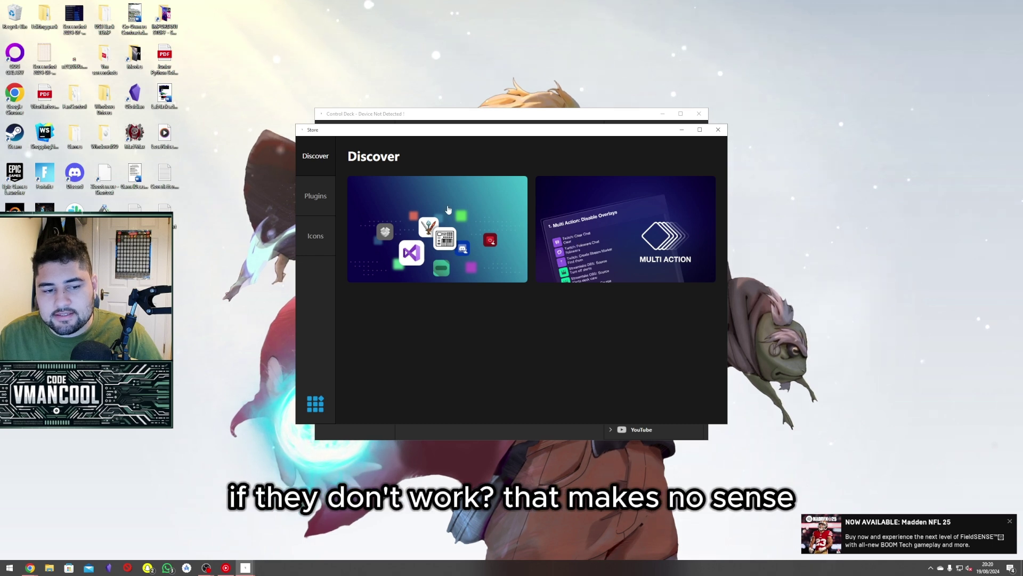
left_click(317, 196)
left_click(315, 155)
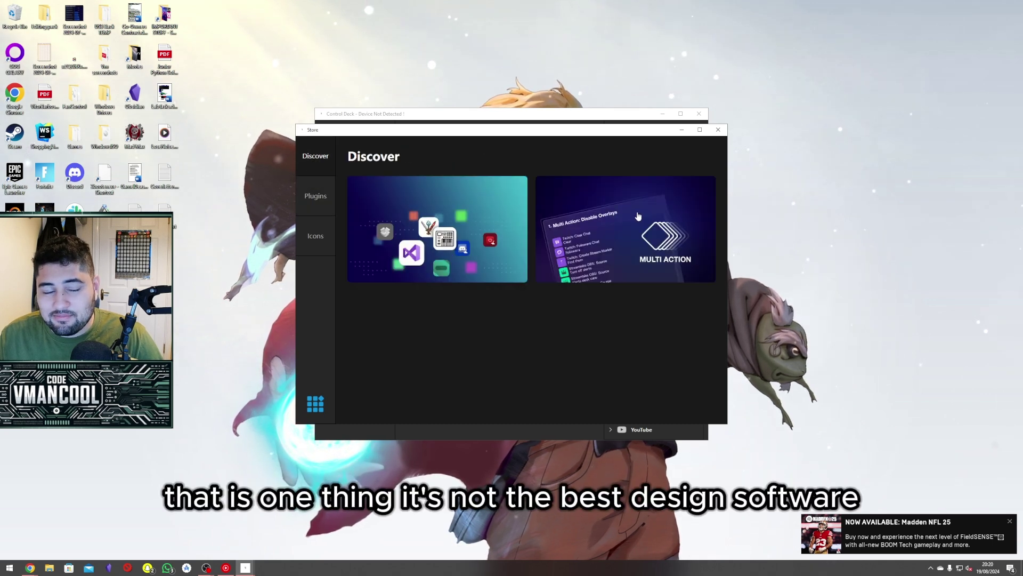
left_click(718, 129)
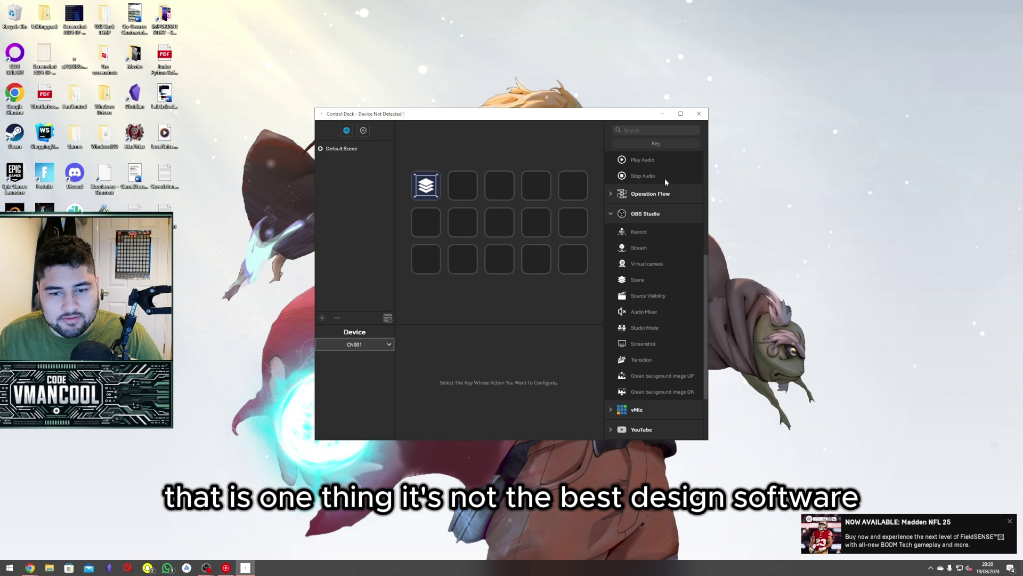
Add a scene, delete Scenes 1 so only Default Scene remains, and open the first key's OBS settings.
left_click(608, 213)
left_click(322, 318)
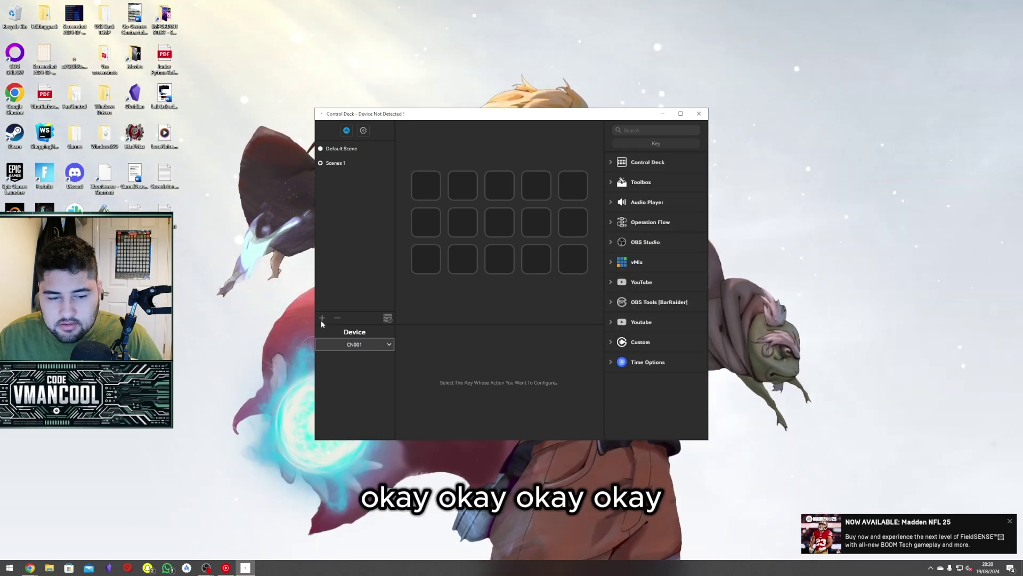
left_click(337, 318)
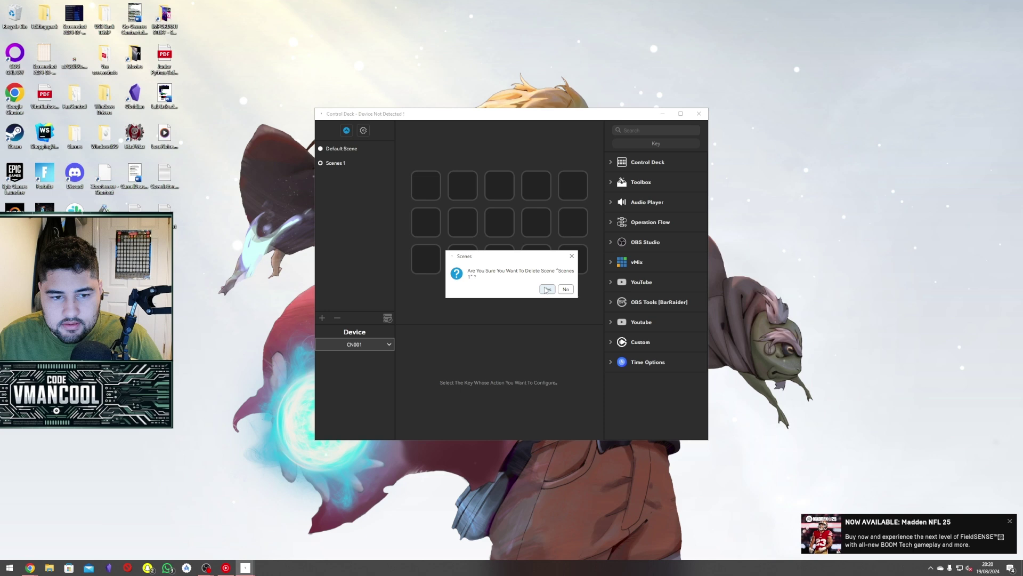
left_click(546, 290)
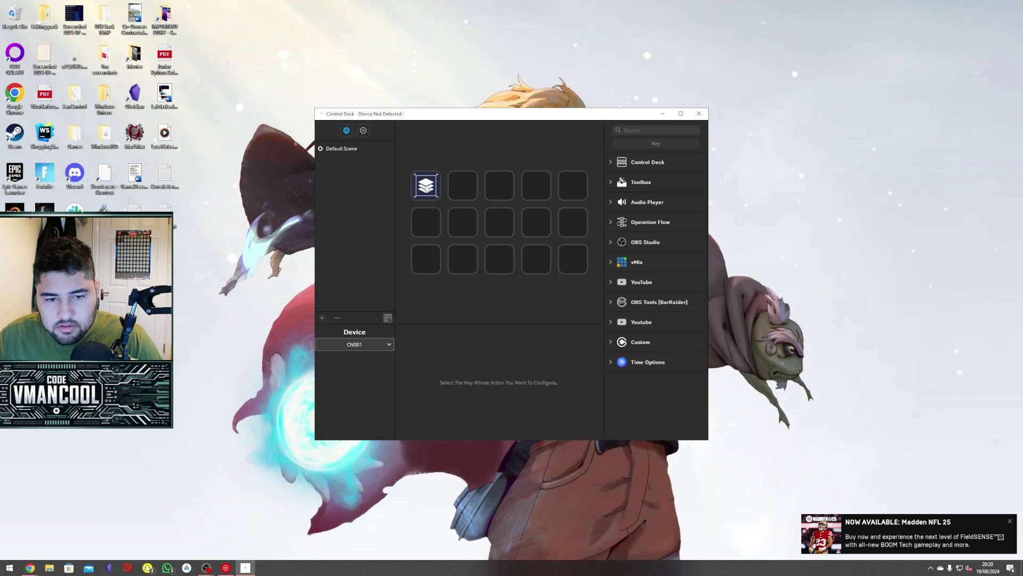
left_click(427, 187)
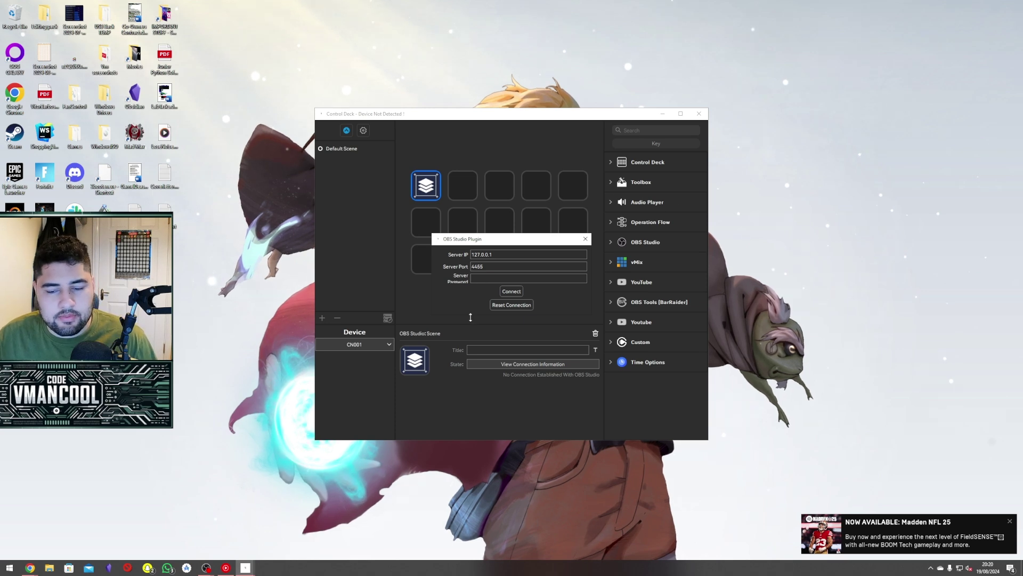
In a new Chrome tab, search Google for the SOOMFON support e-mail address.
mouse_move(30, 567)
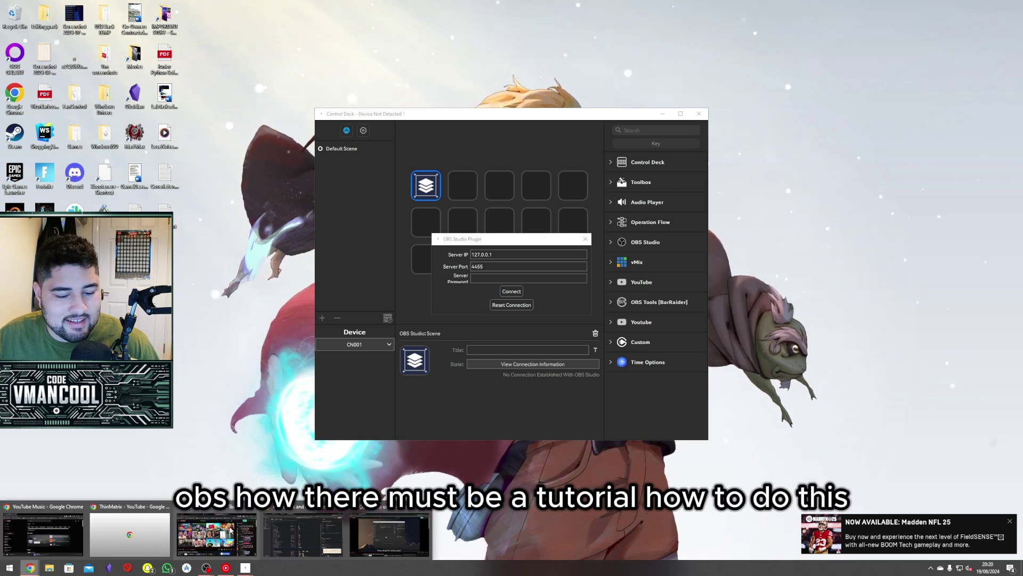
left_click(389, 533)
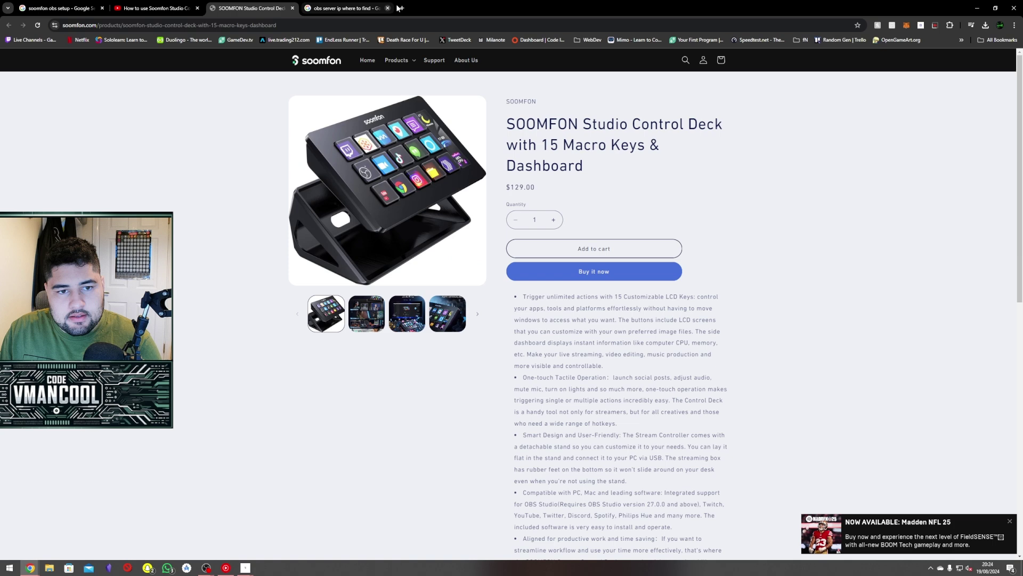
left_click(401, 7)
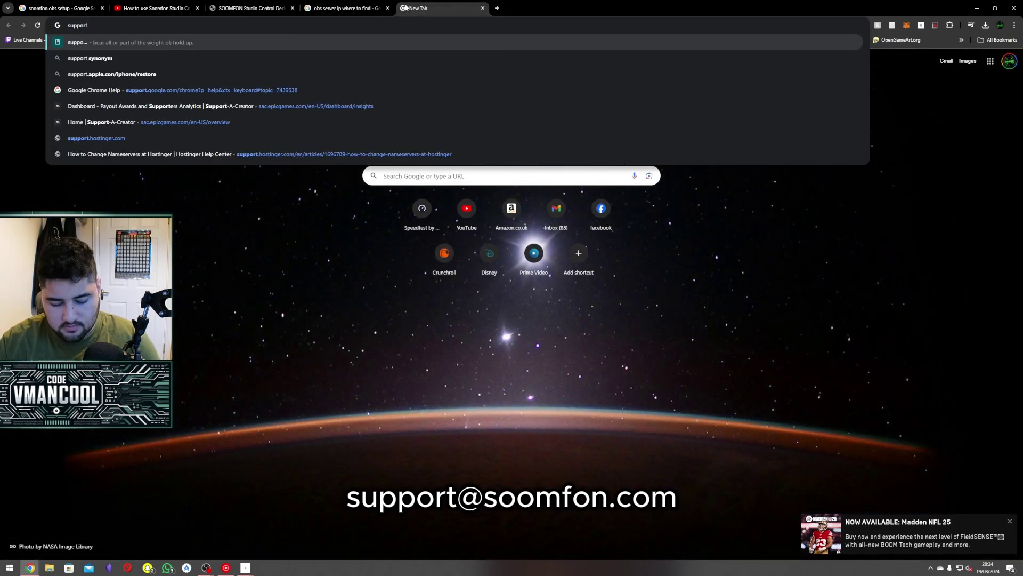
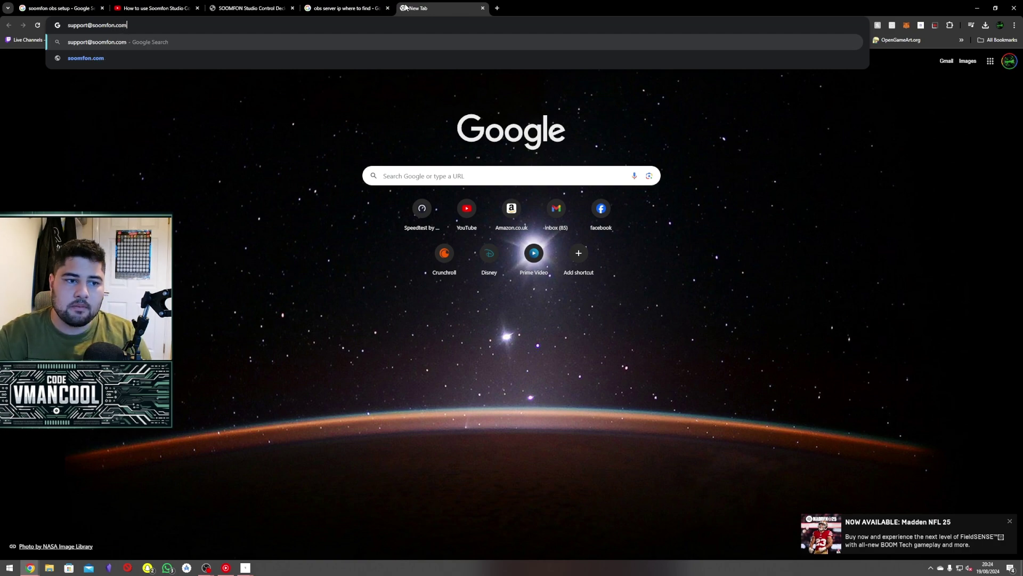
key("Return")
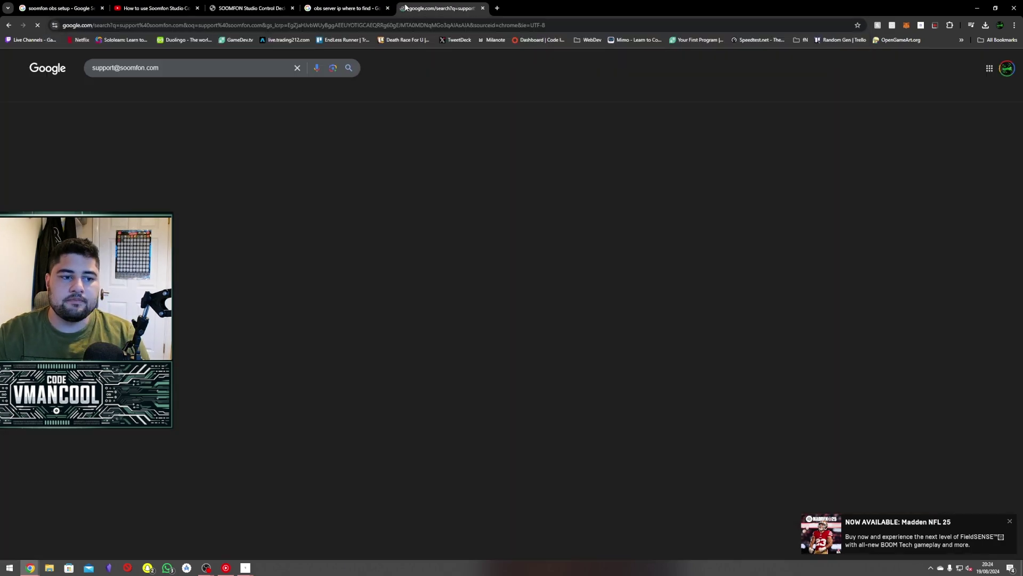
Open the Soomfon support page and cancel the accidental CN001 Windows driver download.
left_click(110, 133)
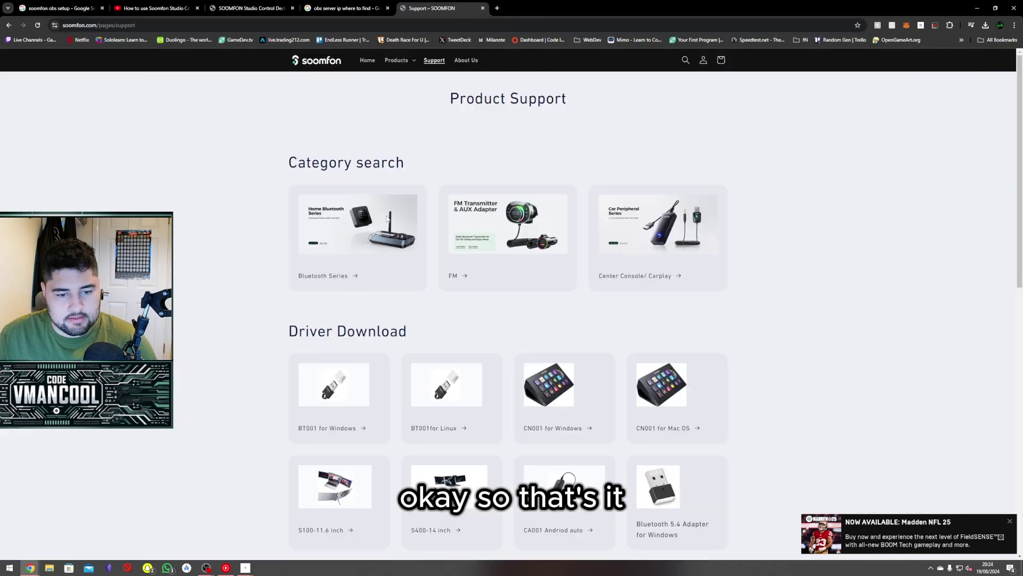
scroll(551, 290, "down", 1)
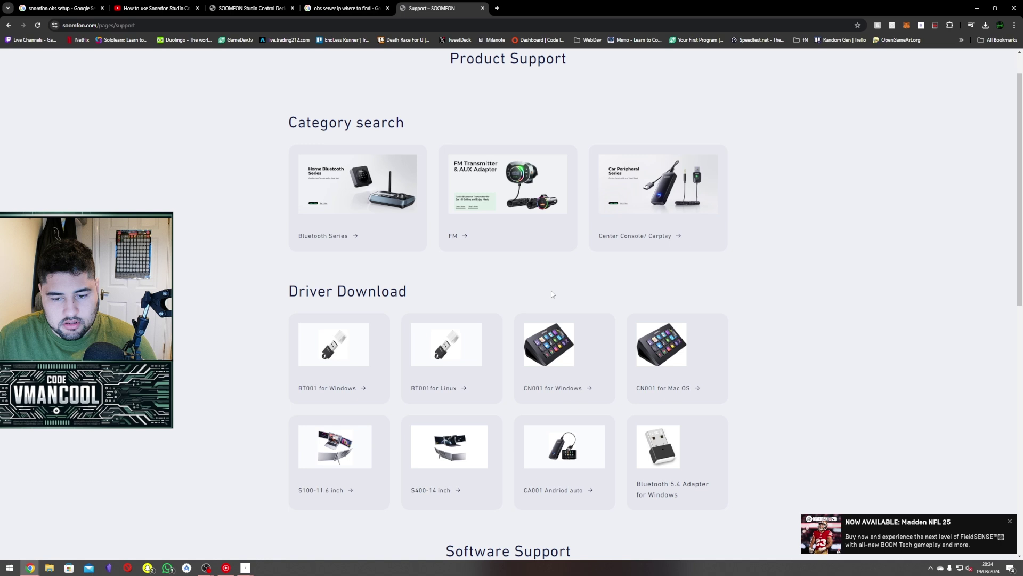
left_click(571, 392)
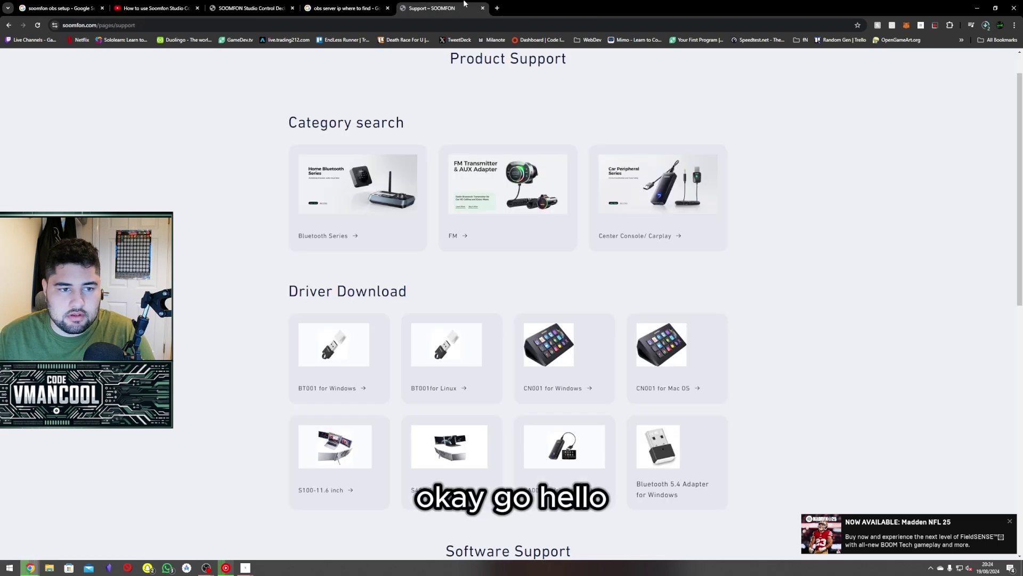
left_click(986, 25)
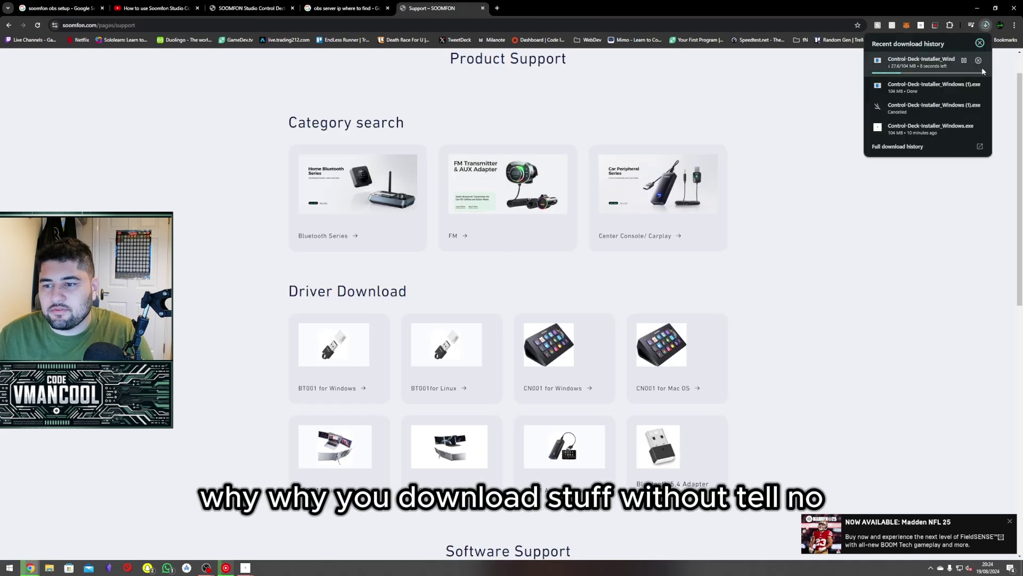
left_click(979, 61)
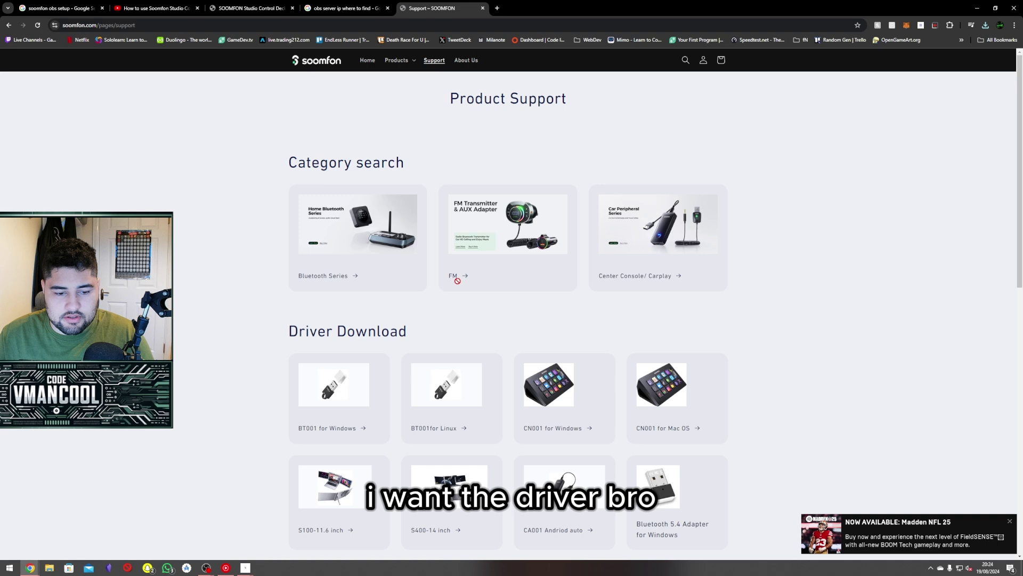
Scroll the support page, return to the Control Deck product tab, and bring Control Deck forward.
scroll(449, 291, "down", 2)
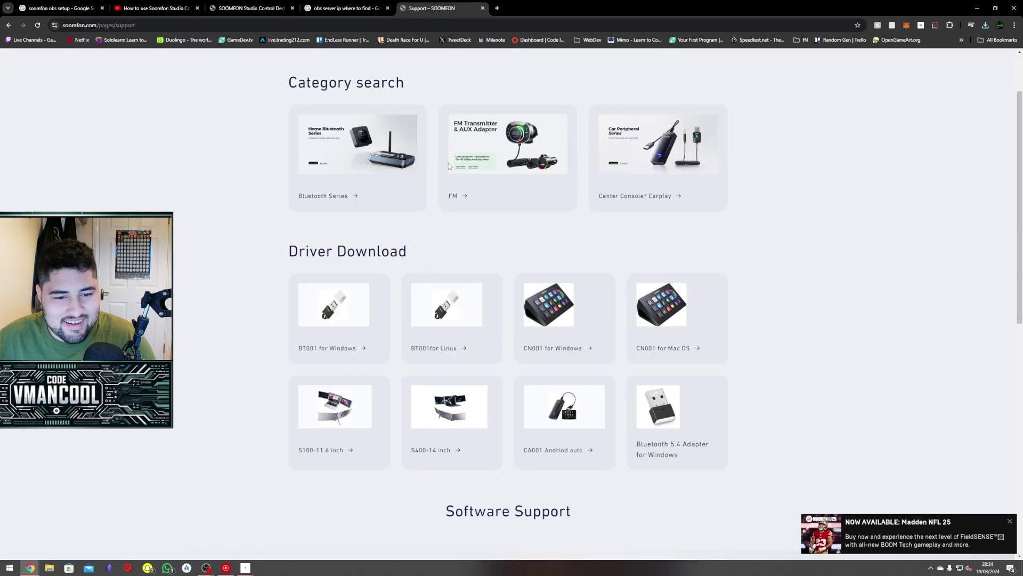
scroll(448, 166, "up", 2)
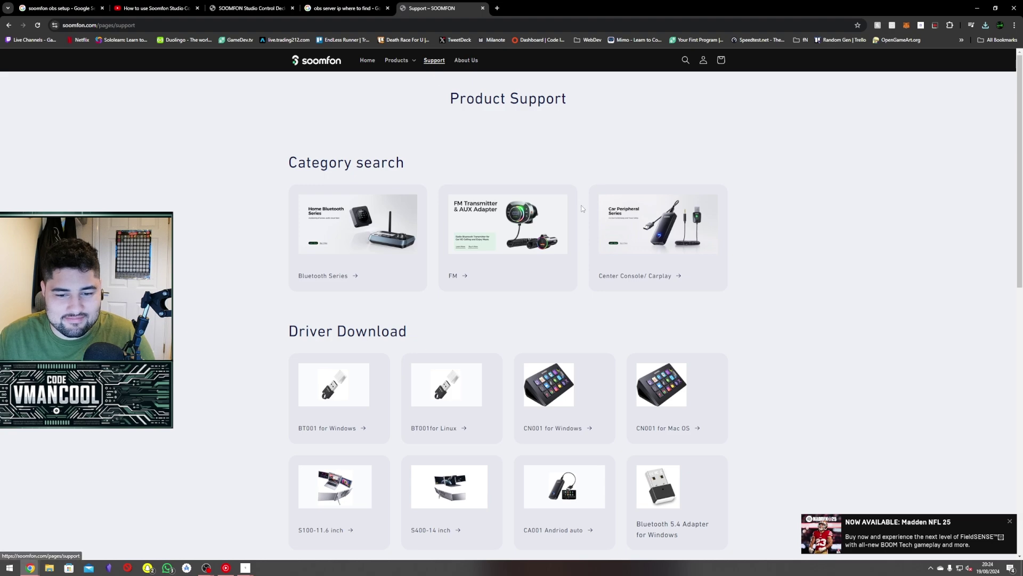
scroll(485, 318, "down", 10)
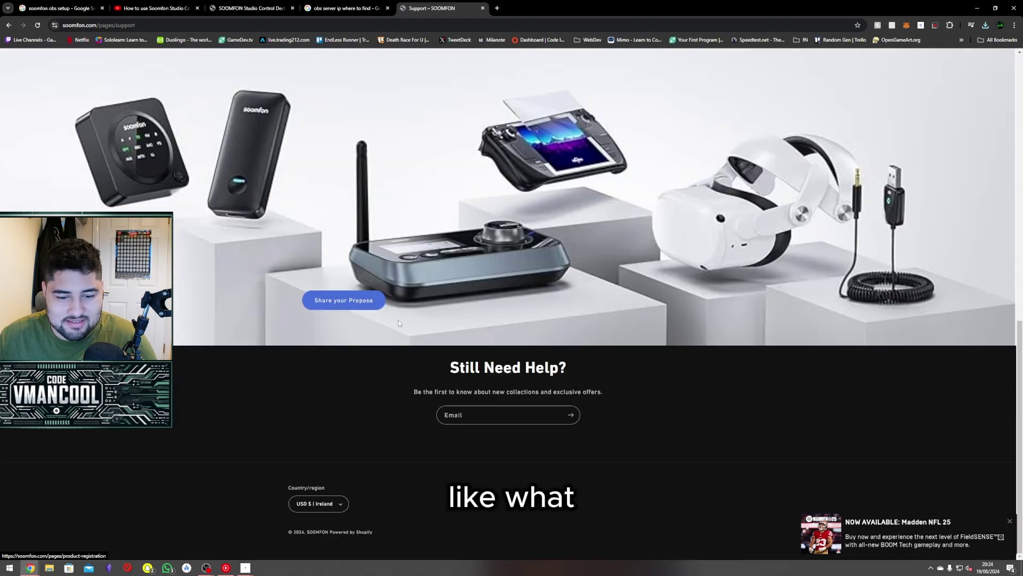
scroll(471, 248, "up", 10)
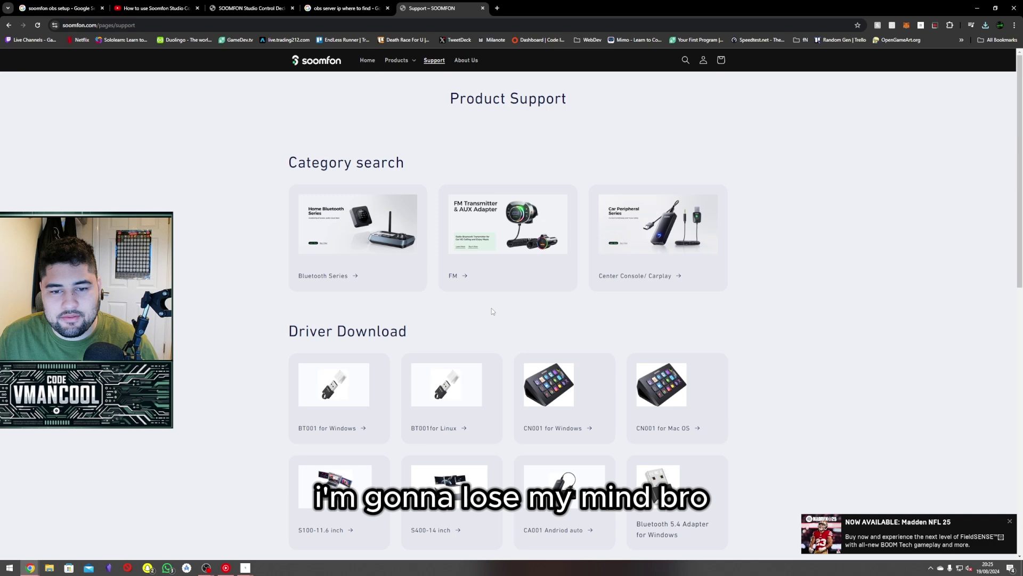
left_click(291, 8)
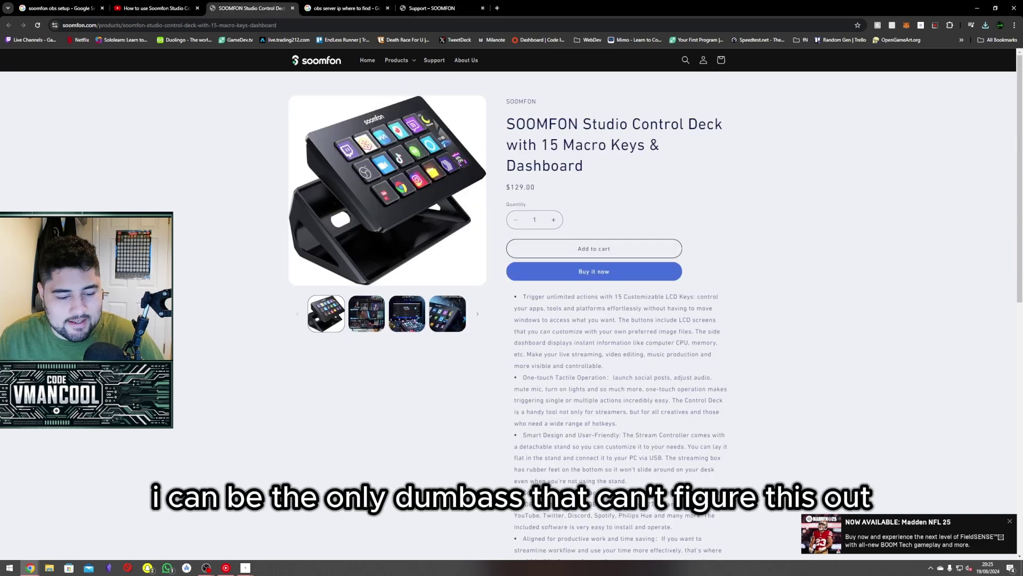
left_click(245, 566)
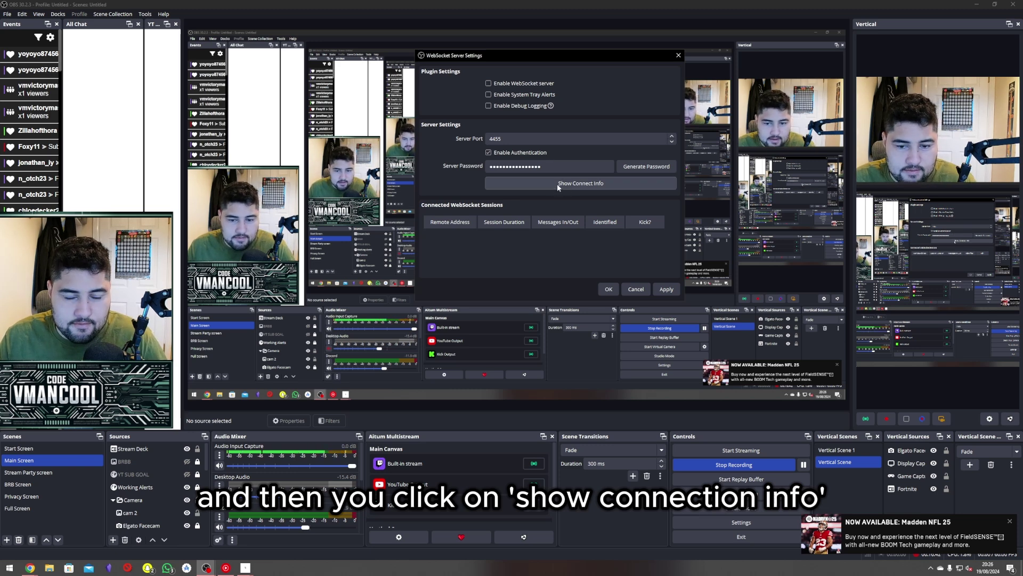
Move the OBS WebSocket Server Settings dialog beside the Control Deck window.
left_click_drag(609, 58, 618, 56)
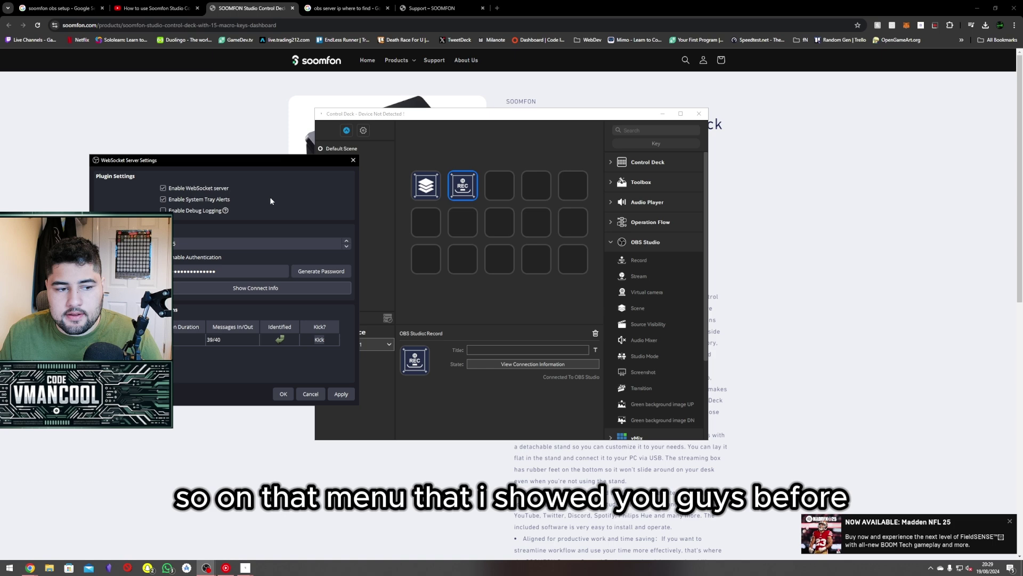
Bring OBS forward, look through its menus for the WebSocket server settings, then minimize it.
key("alt+Tab")
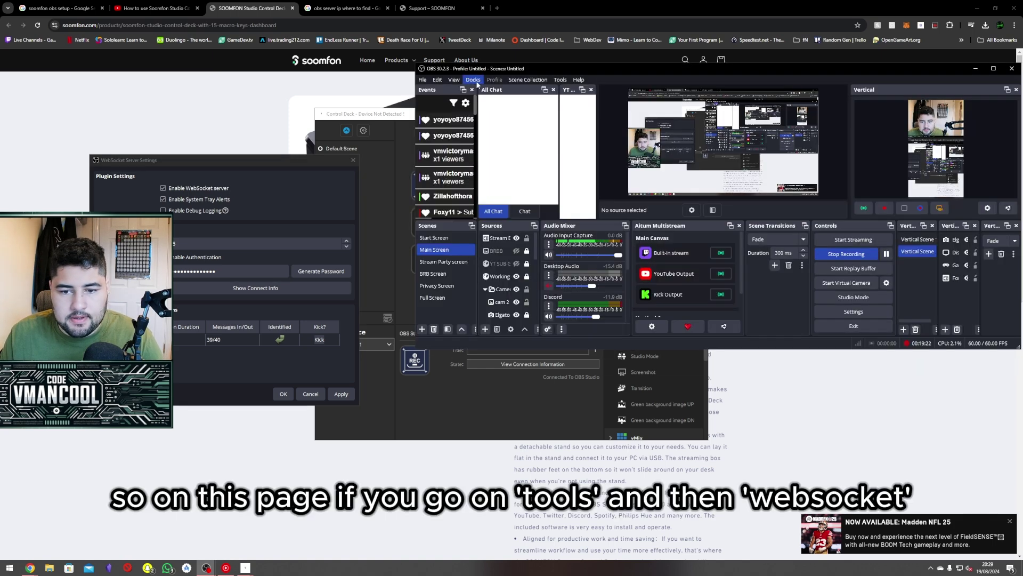
left_click(560, 80)
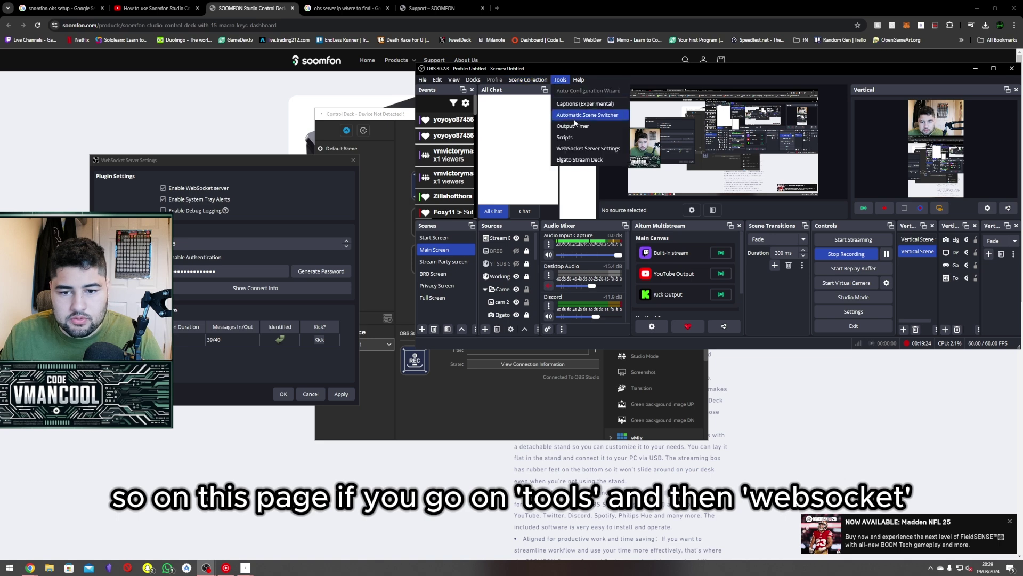
left_click(782, 65)
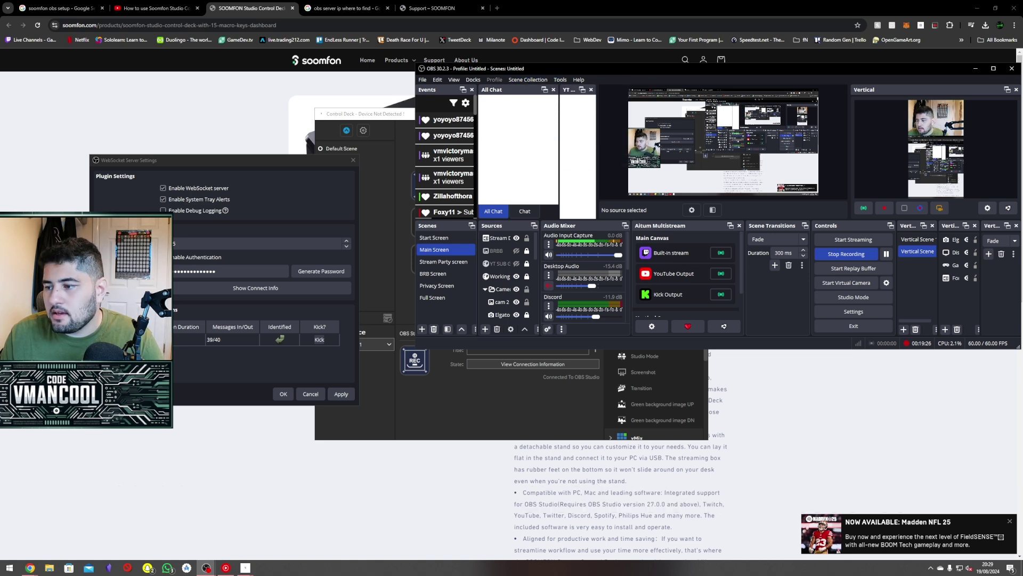
key("super+Down")
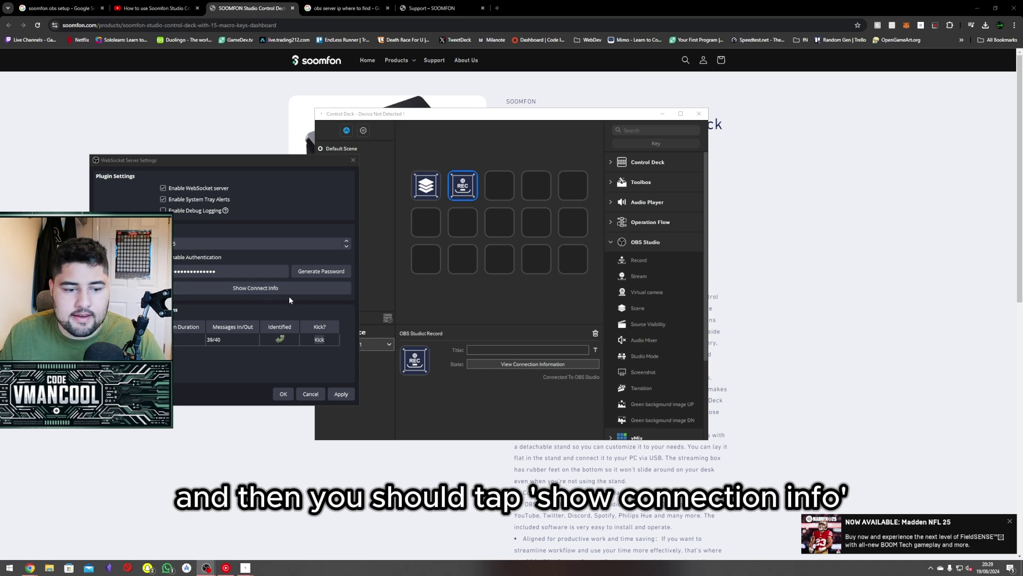
Disable and re-enable the OBS WebSocket server, applying each change, then view Control Deck's Scenes settings.
left_click(199, 188)
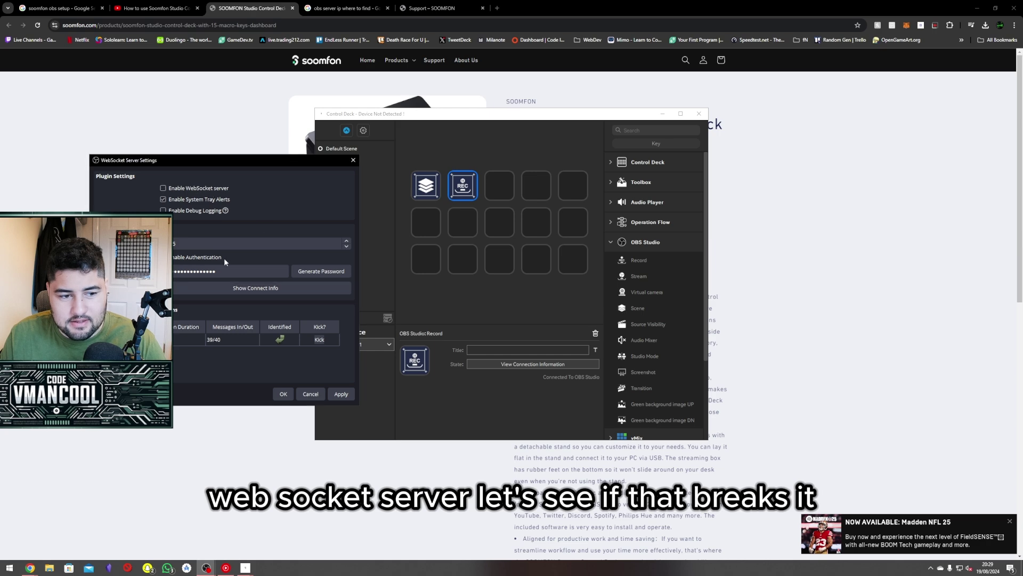
left_click(344, 395)
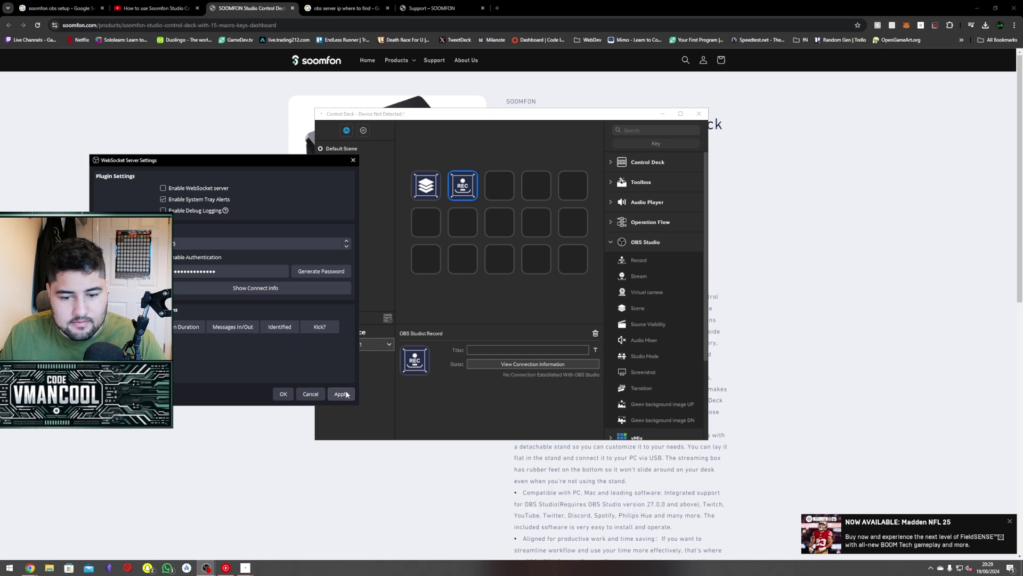
left_click(163, 188)
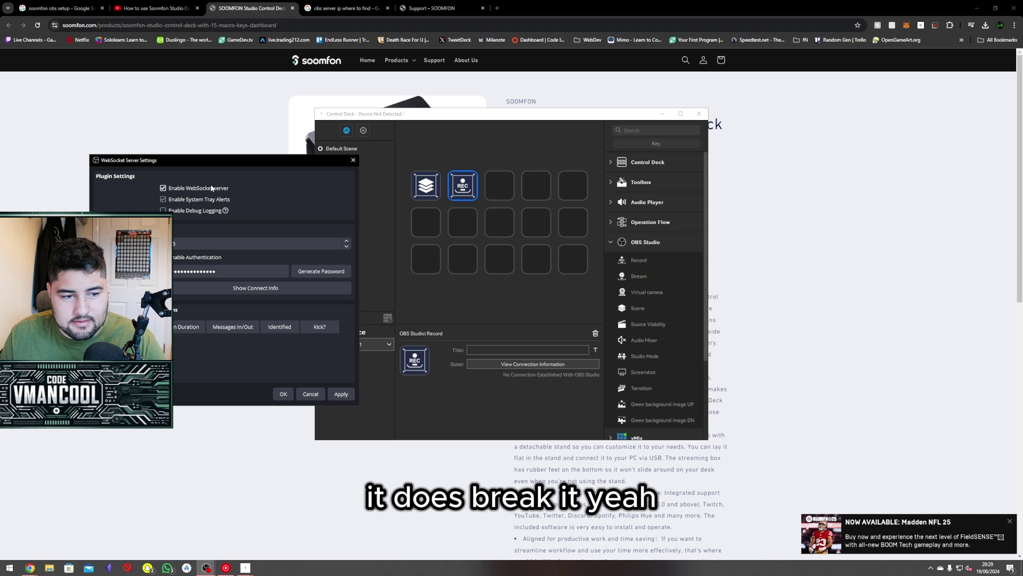
left_click(341, 395)
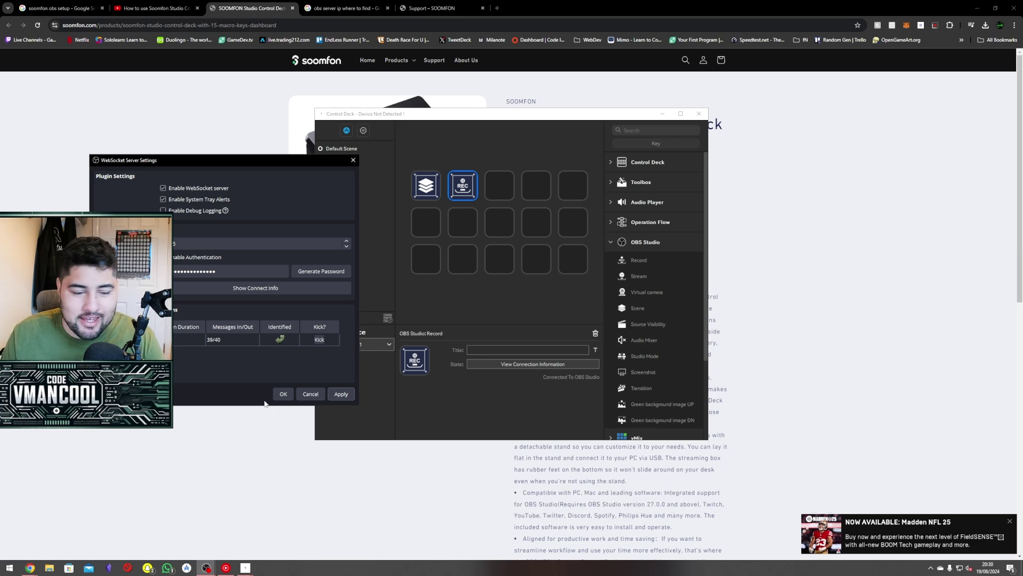
left_click(283, 394)
left_click(362, 131)
left_click(482, 184)
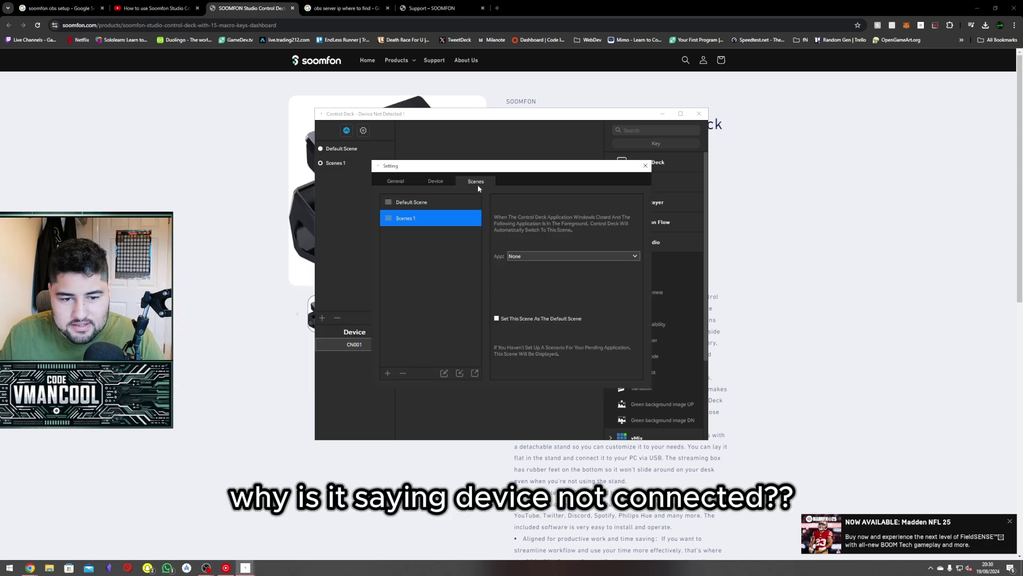
Close Control Deck's Setting window to return to the key layout.
left_click(646, 166)
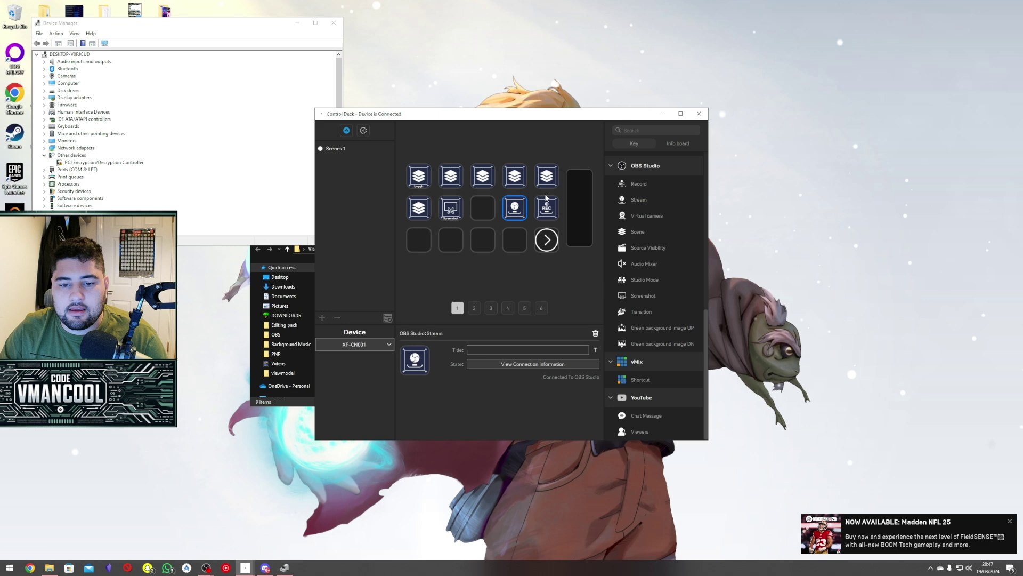
Show the info board and inspect the Stream and Record keys' OBS configuration.
left_click(547, 239)
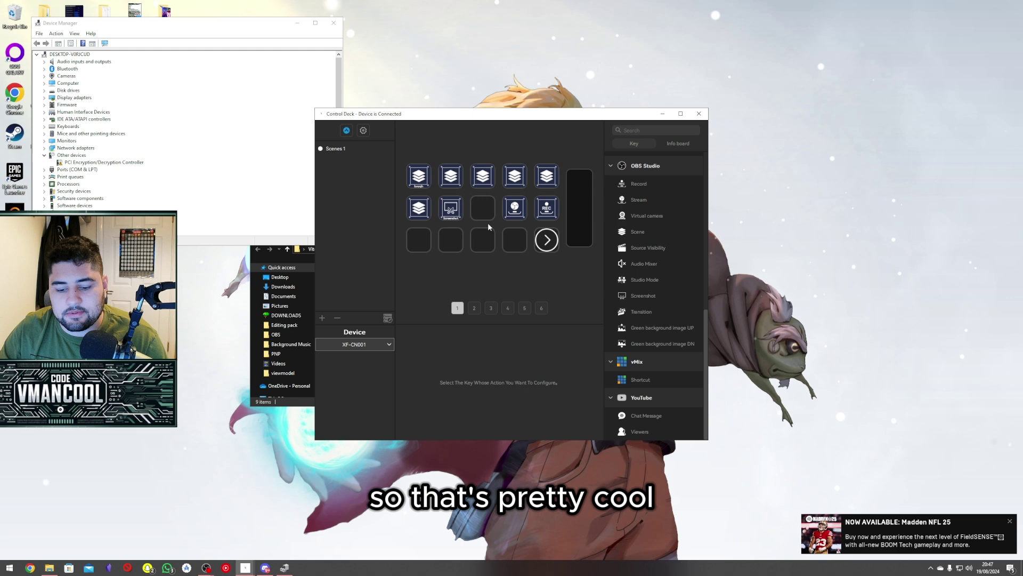
left_click(680, 144)
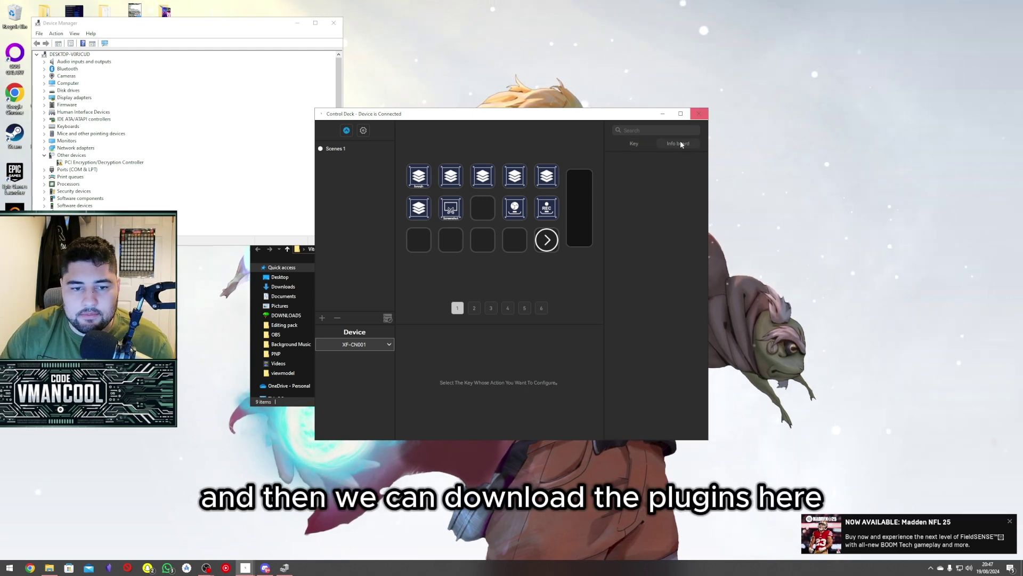
left_click(363, 130)
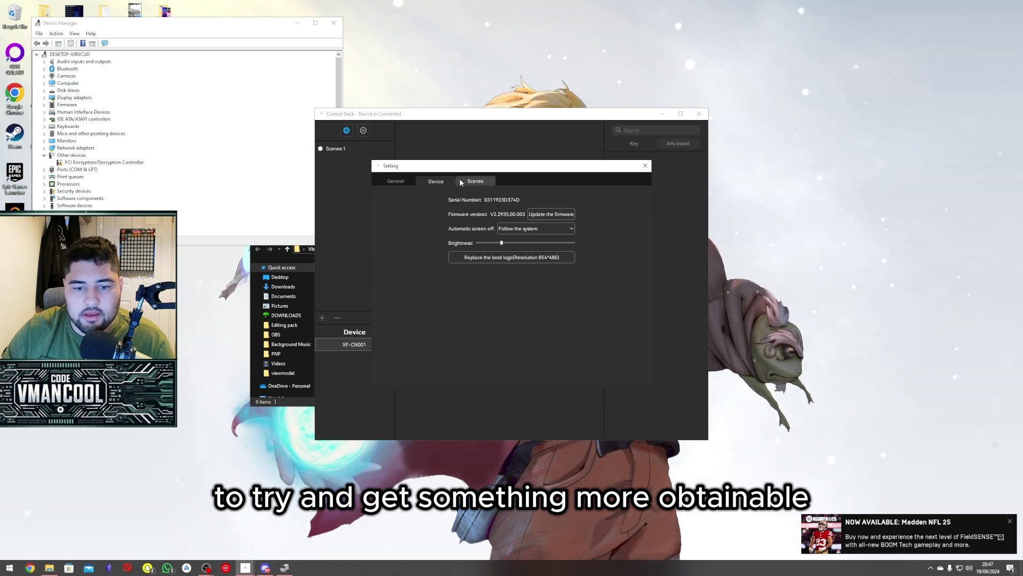
key("Escape")
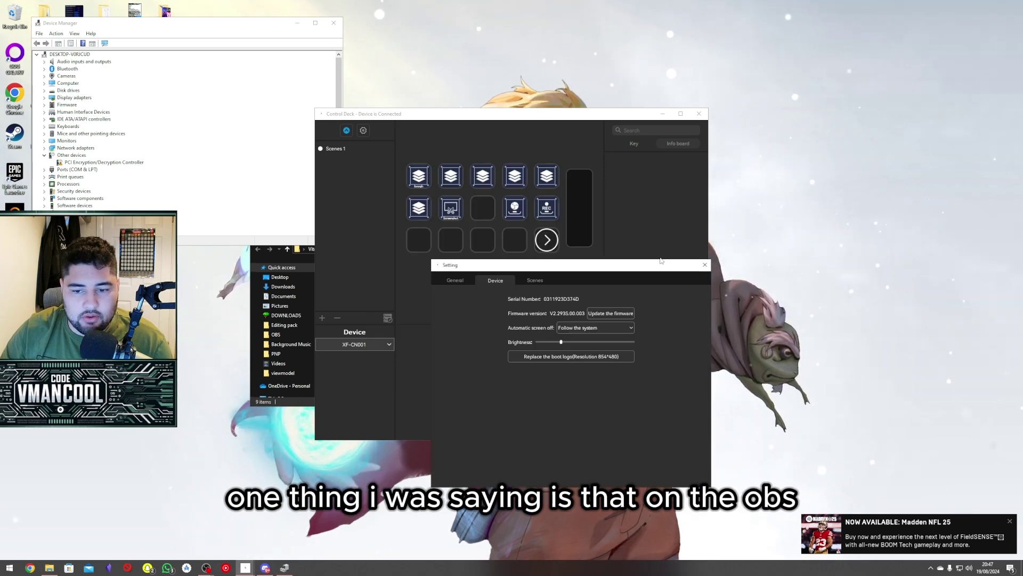
left_click(514, 208)
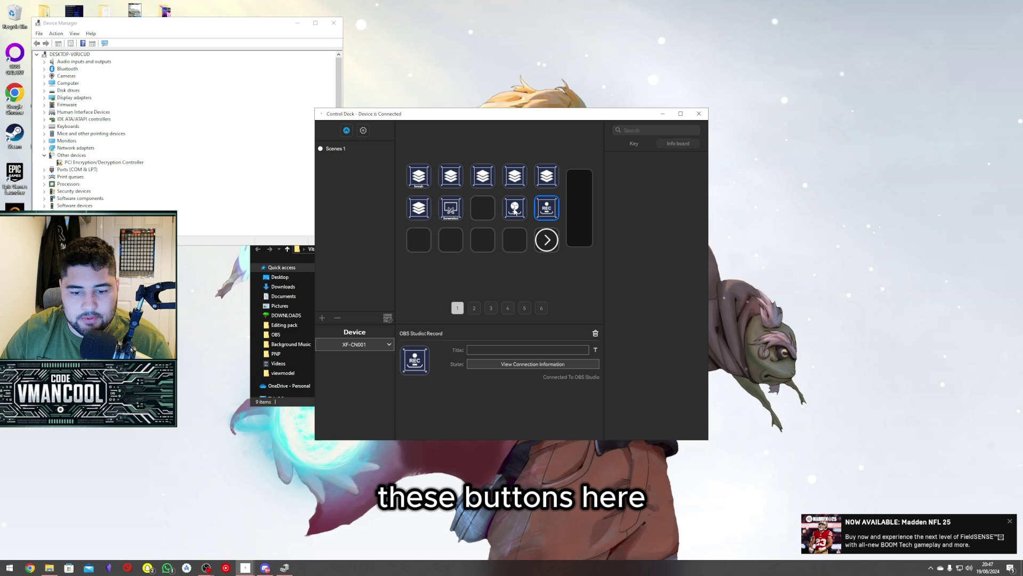
left_click(543, 212)
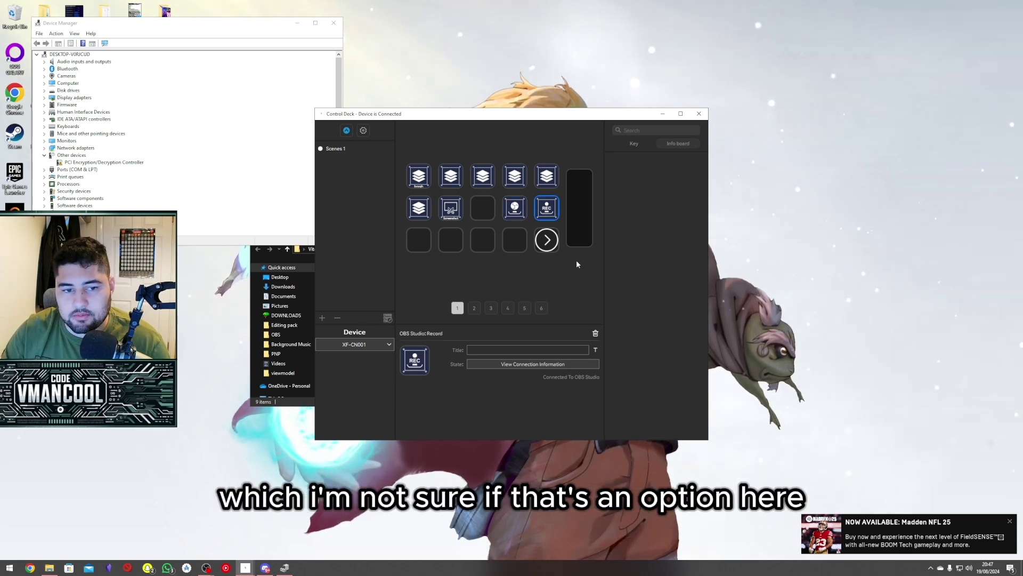
Review the Scenes and Device settings and check for a firmware update.
left_click(363, 130)
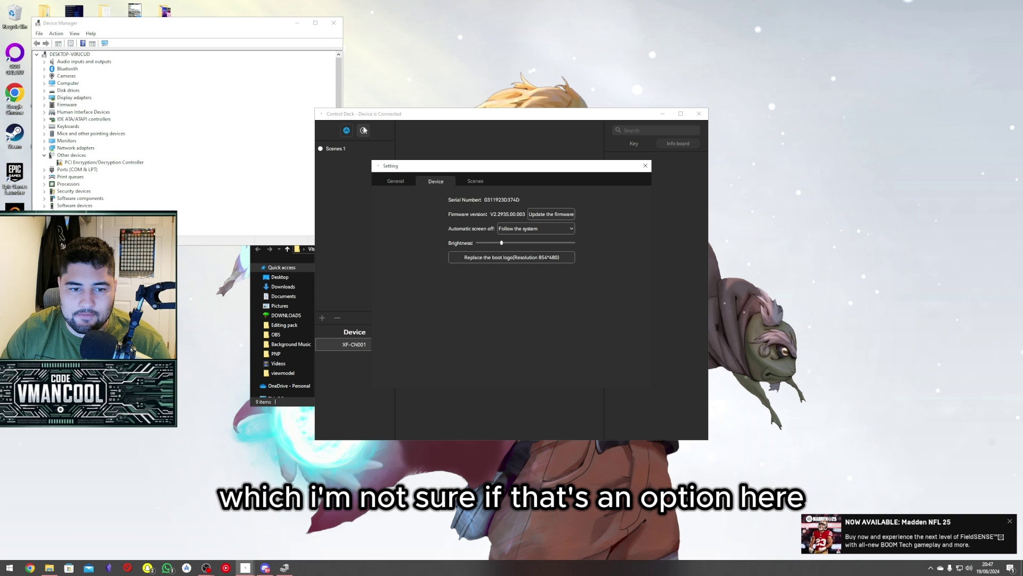
left_click(475, 181)
left_click(435, 181)
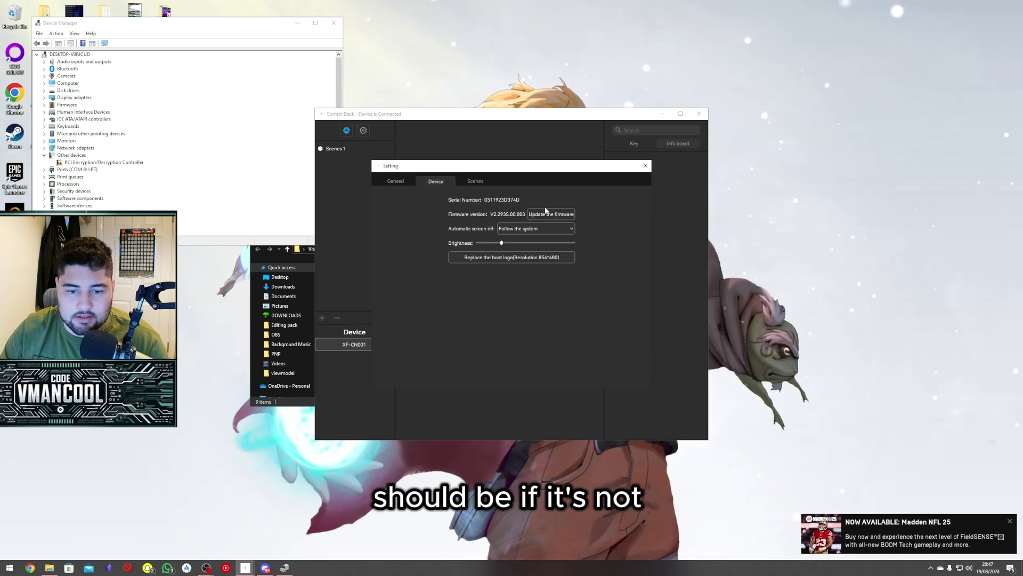
left_click(455, 200)
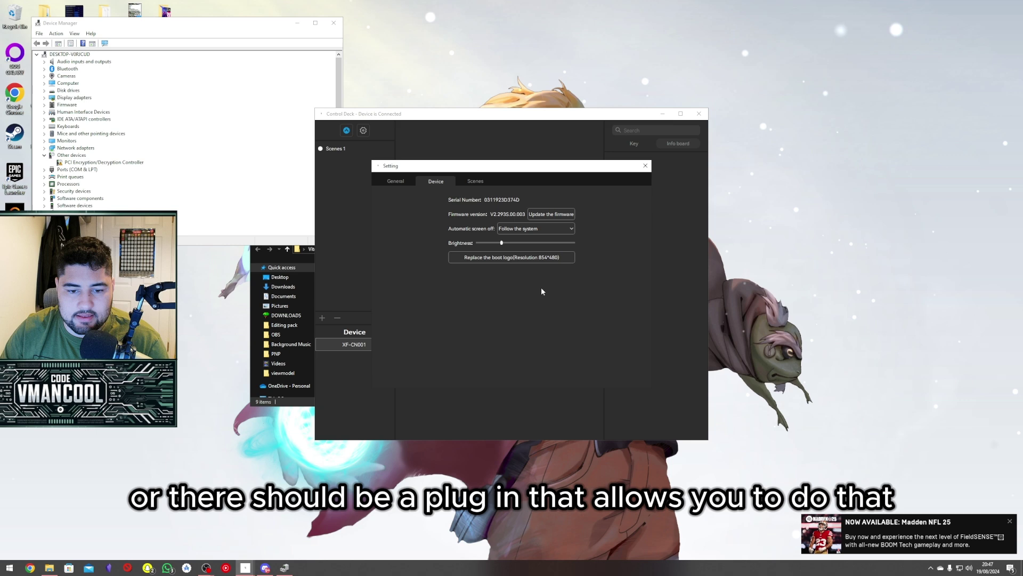
left_click(645, 165)
Browse the Store's Plugins section, scrolling through the Most Popular list.
left_click(346, 130)
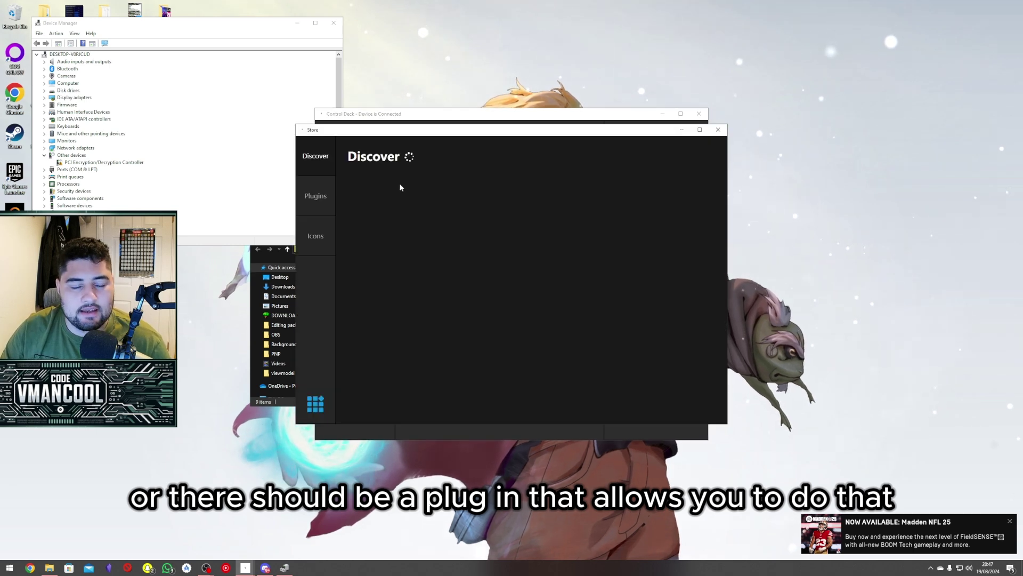
left_click(315, 196)
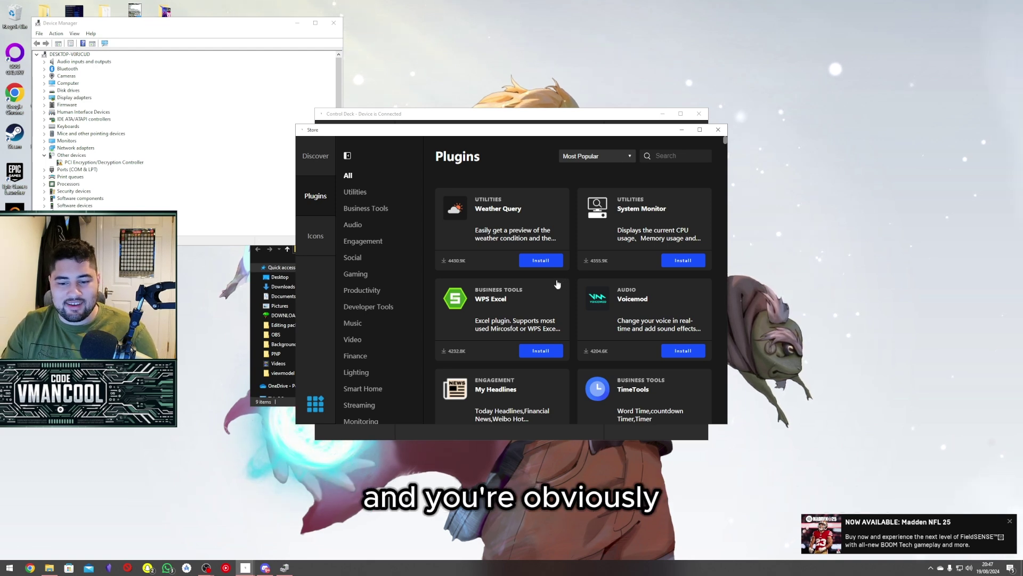
scroll(557, 284, "down", 2)
scroll(549, 277, "up", 2)
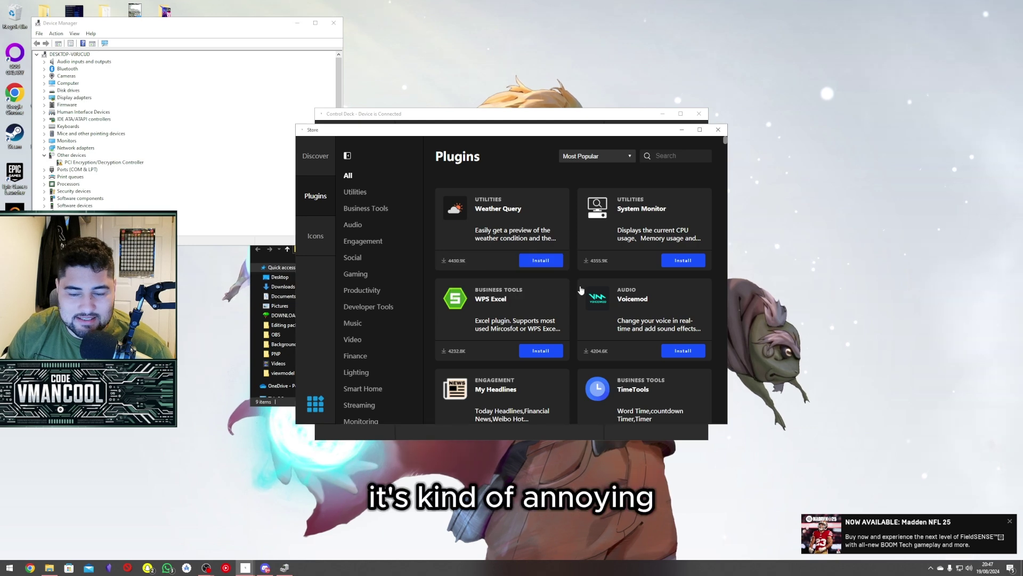
scroll(581, 289, "down", 5)
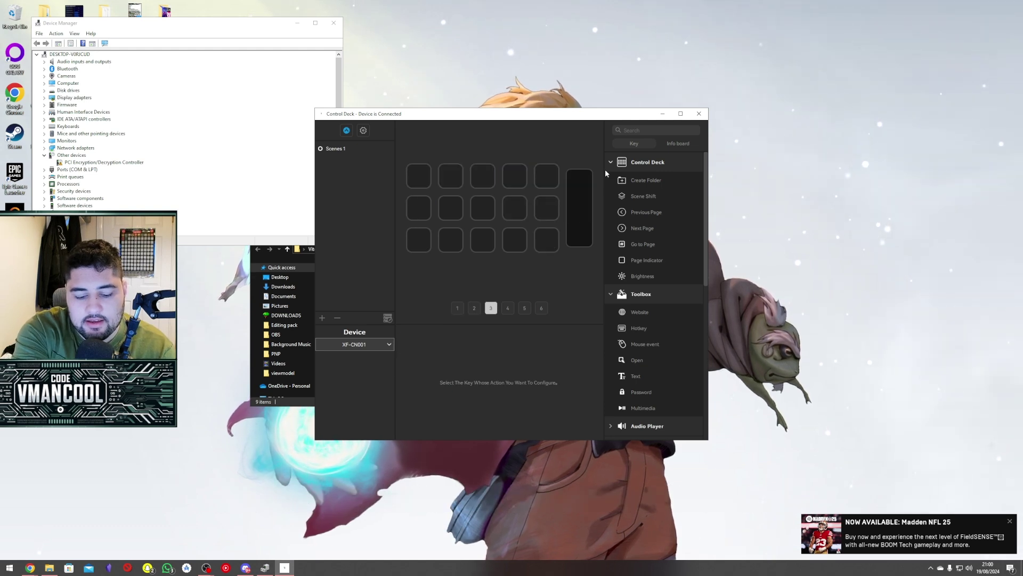
Switch the key grid to page 2.
left_click(471, 308)
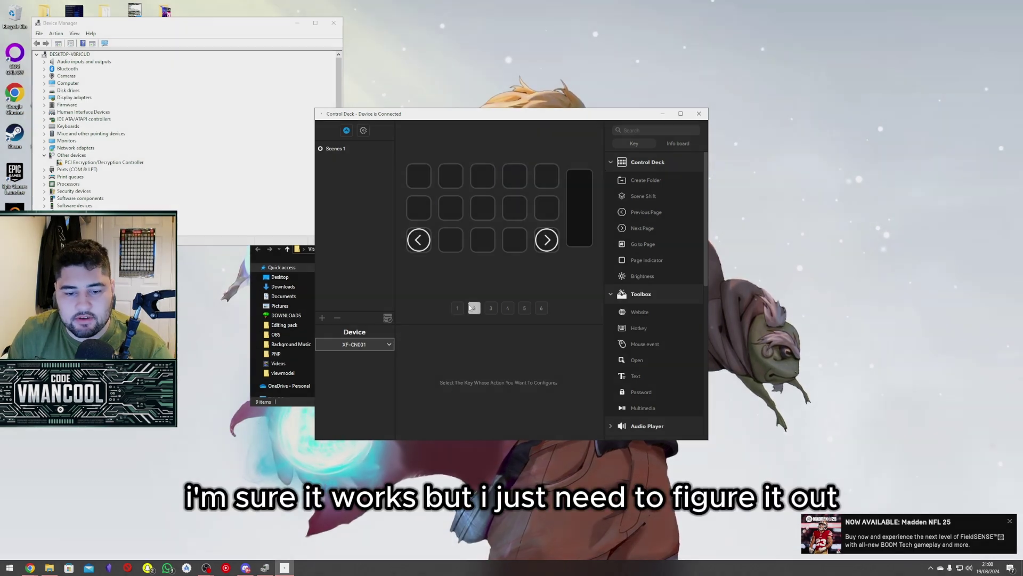